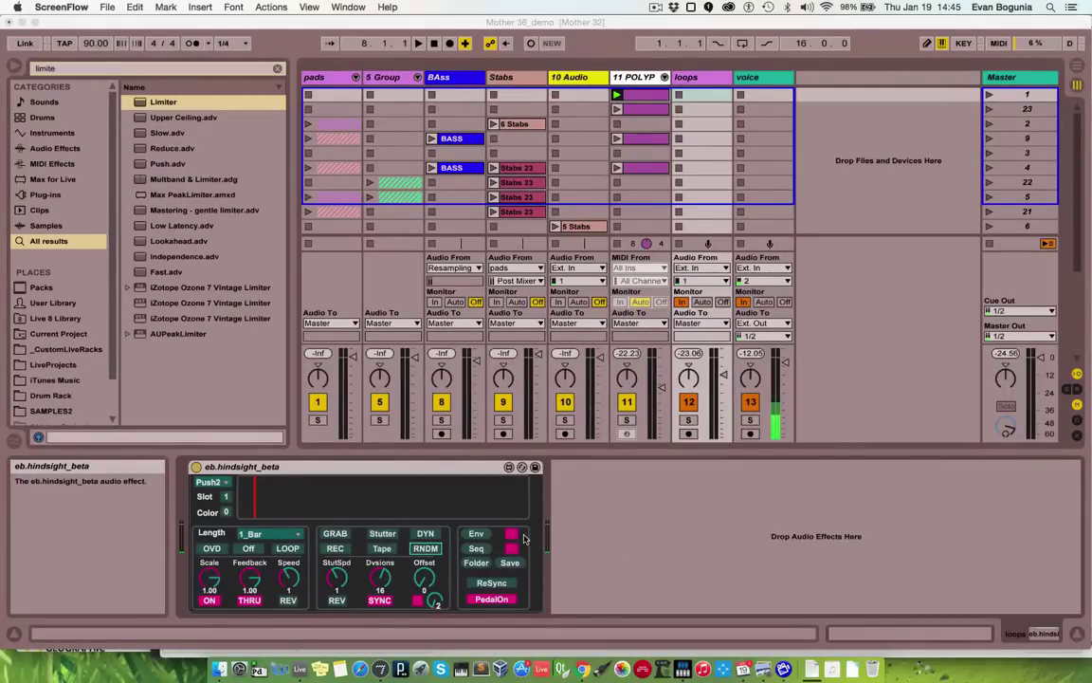
Turn off the looper's envelope, step sequencer and sustain pedal trigger (PedalOff).
click(512, 533)
click(513, 549)
click(492, 599)
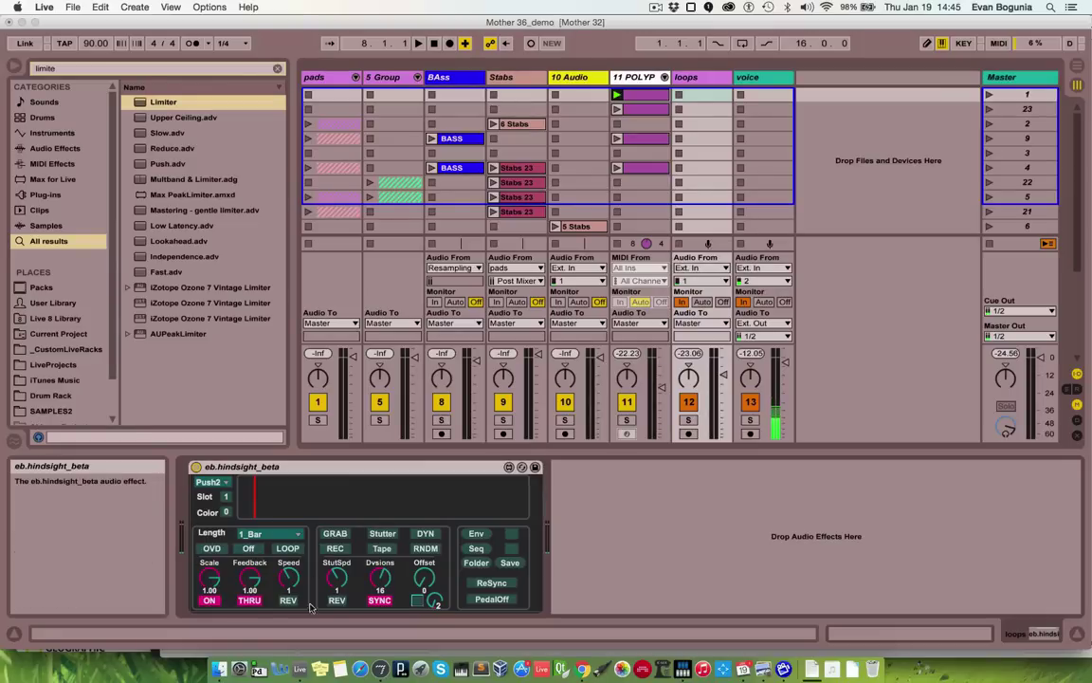
Keep the loop length at 1 Bar and start playback of the set.
click(270, 534)
click(258, 534)
key(space)
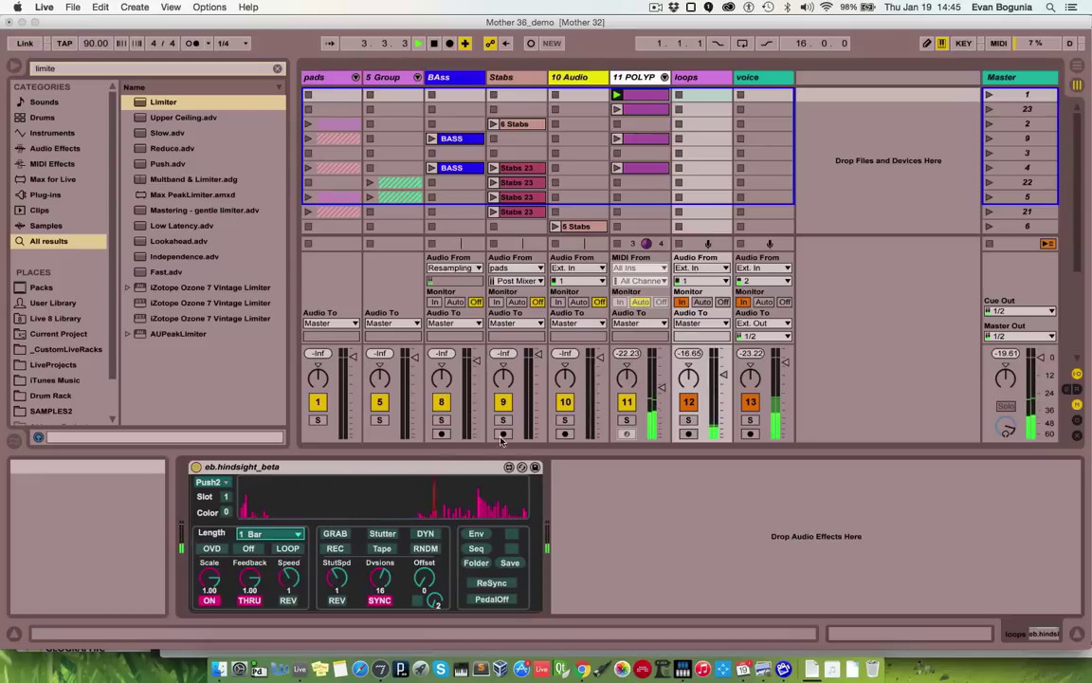
Raise the loops track volume to about -6.5 dB and turn the looper's Speed from 1 to 2.
drag(724, 375, 723, 365)
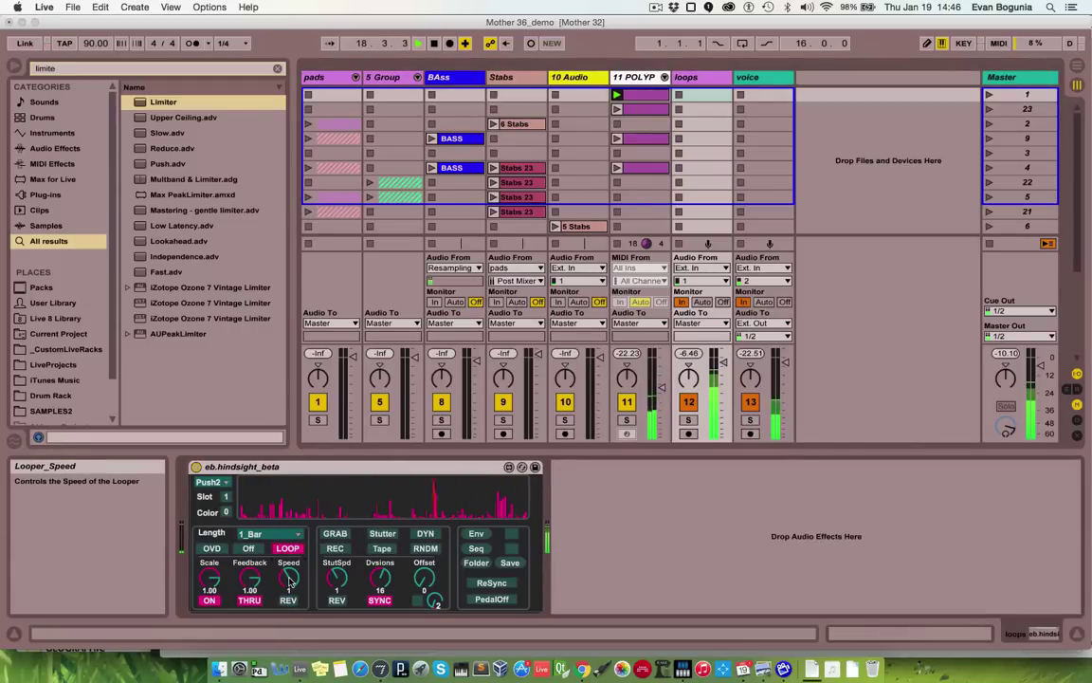
drag(289, 581, 287, 561)
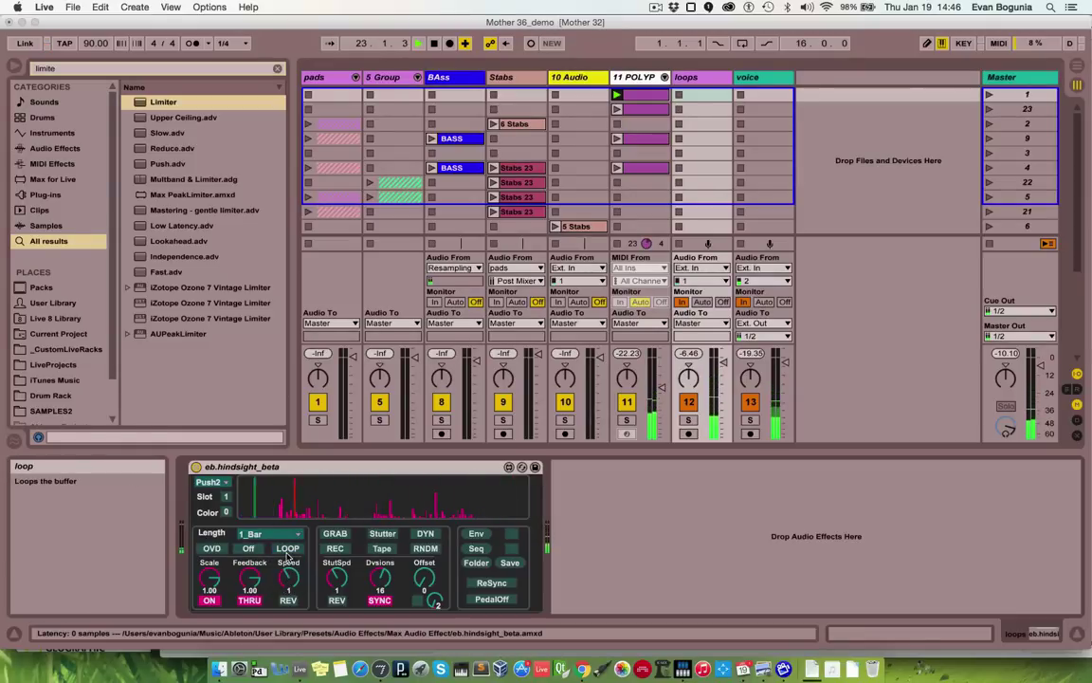
Turn LOOP off and open the save-folder chooser, cancelling without picking a folder.
click(286, 550)
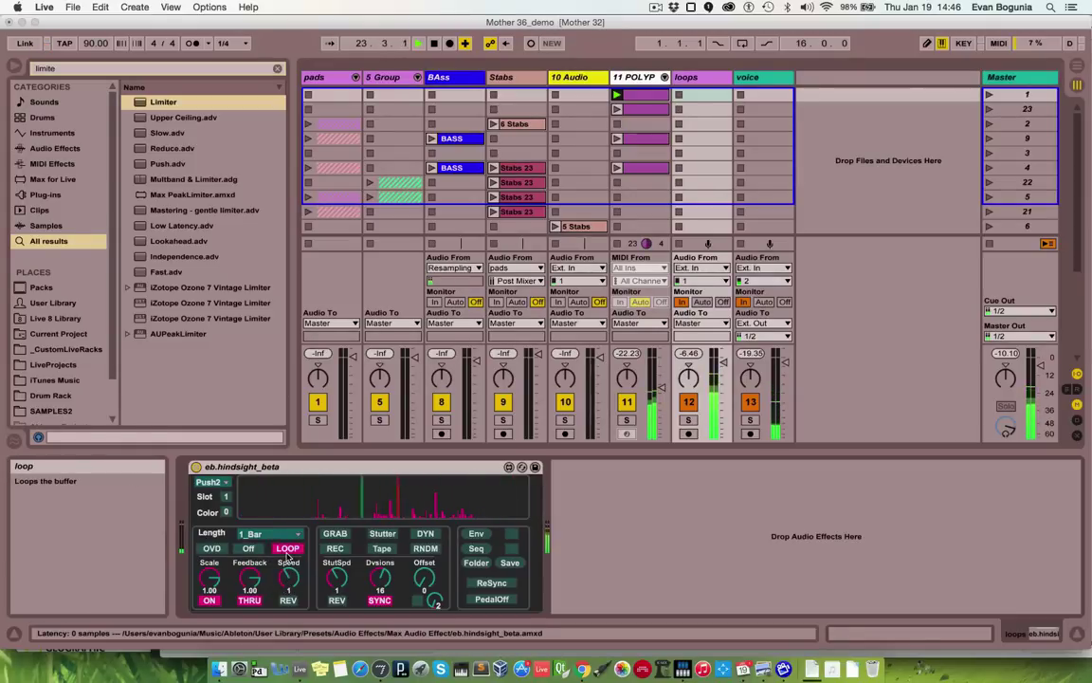
click(477, 563)
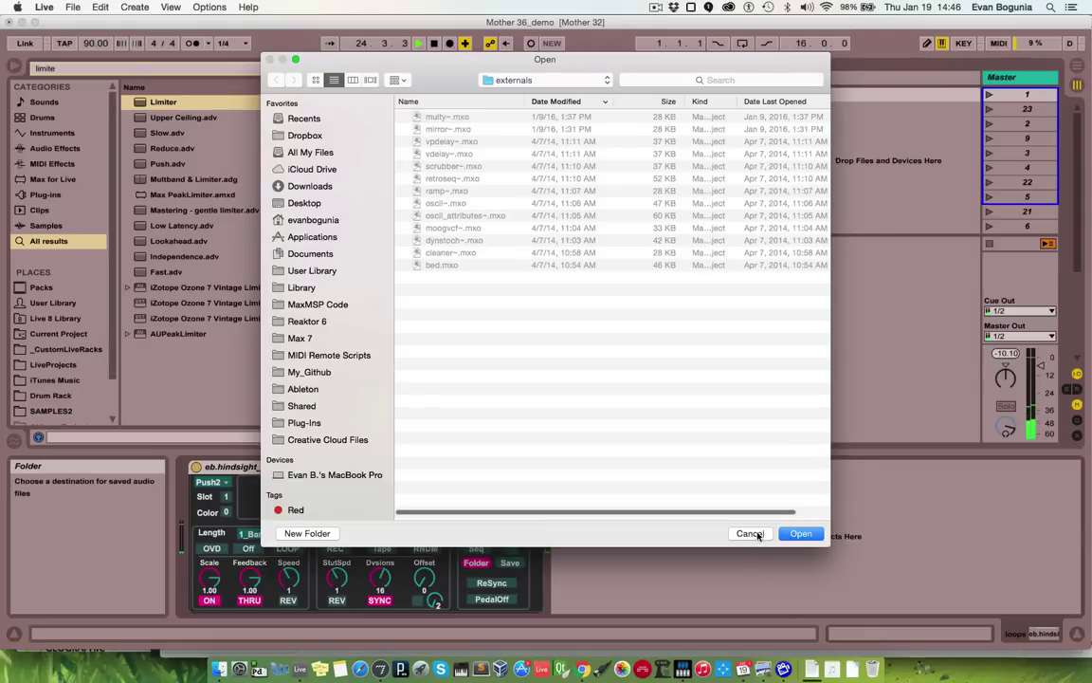
click(751, 532)
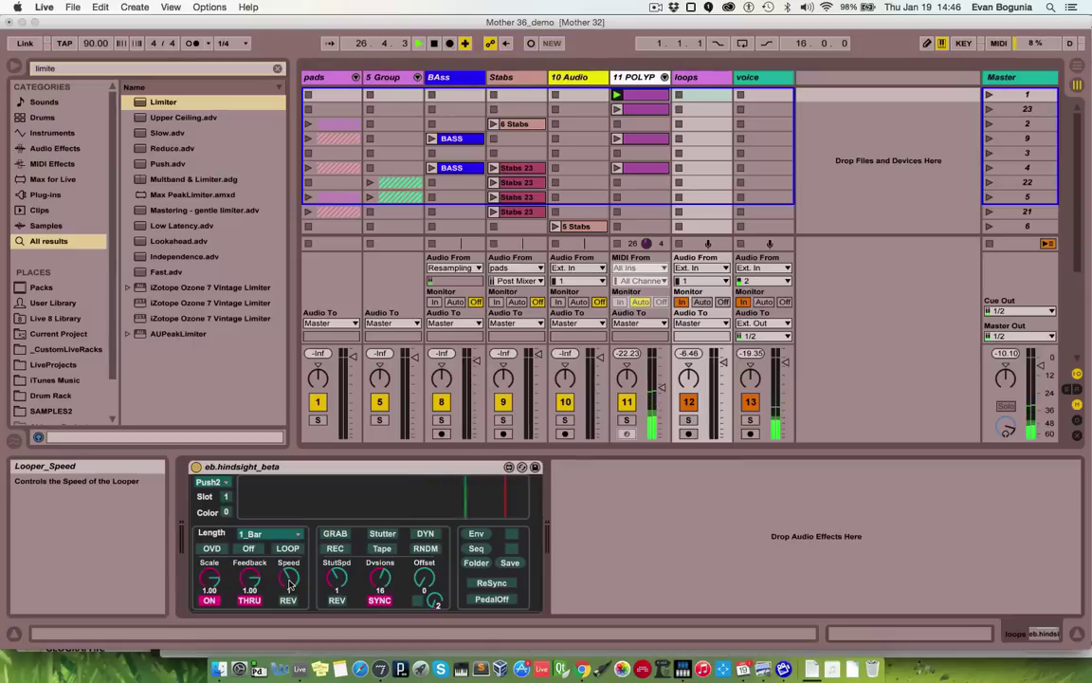
Grab a slice, try more and free divisions, return to 16 synced divisions, and grab again.
click(334, 533)
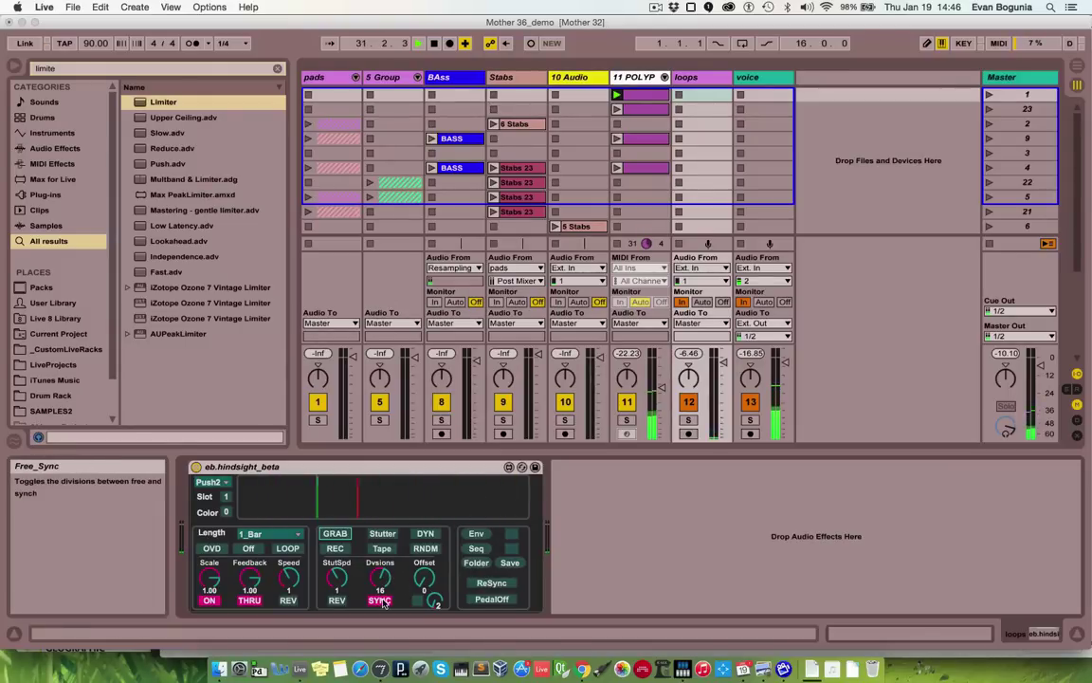
drag(383, 582, 383, 607)
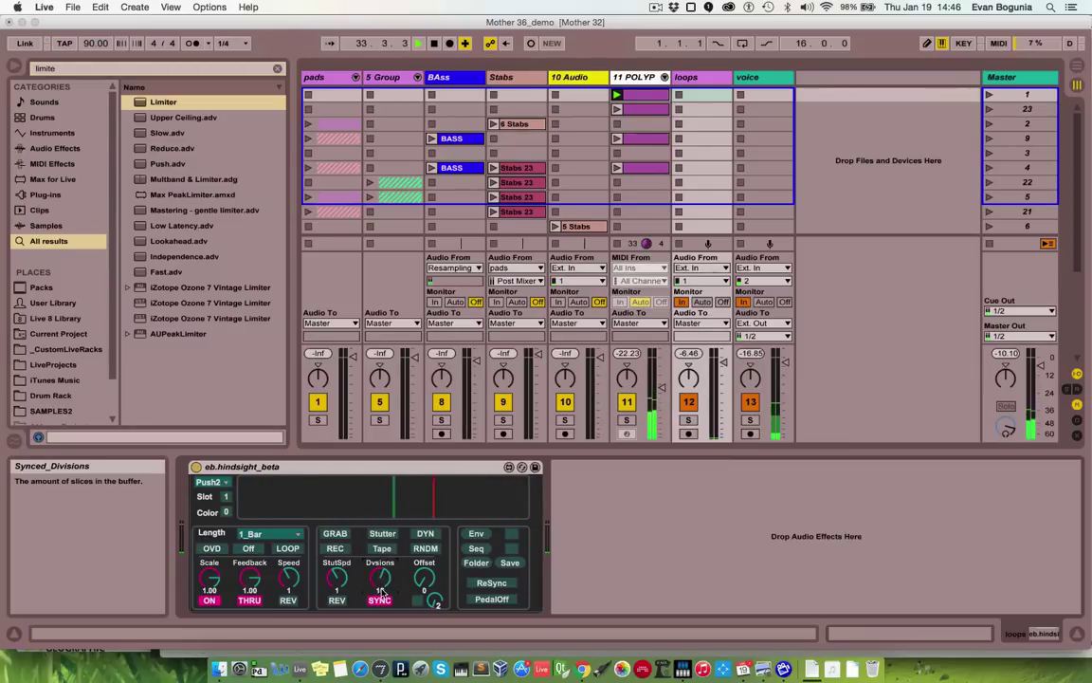
click(379, 601)
mouse_move(383, 580)
mouse_down()
mouse_move(384, 532)
mouse_move(379, 600)
mouse_up()
click(379, 600)
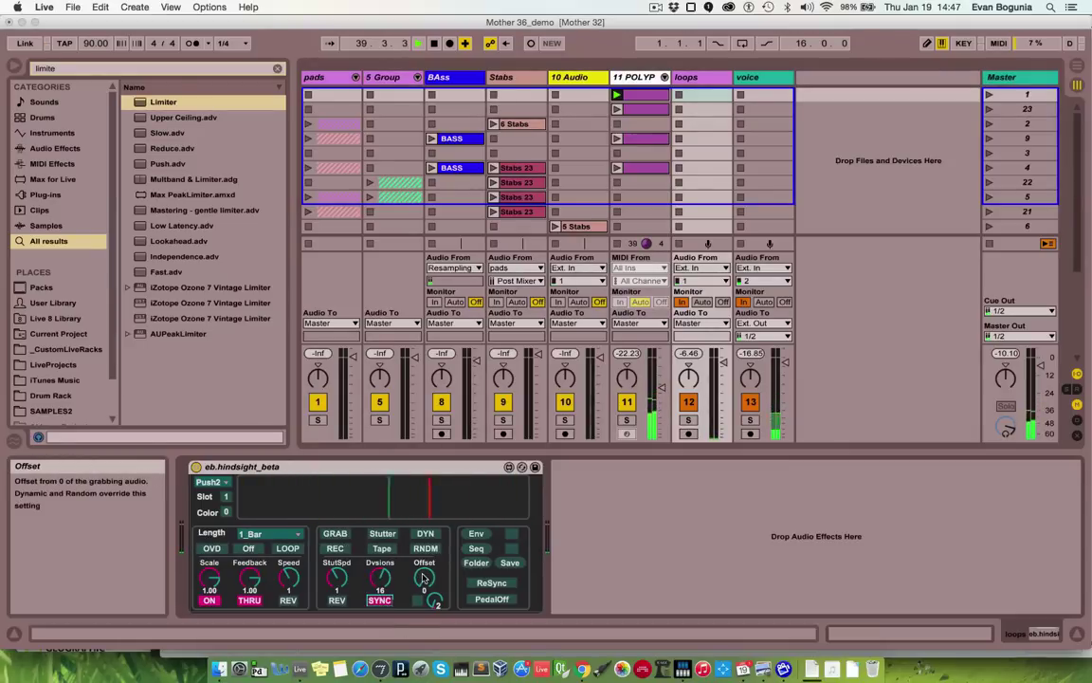
click(334, 537)
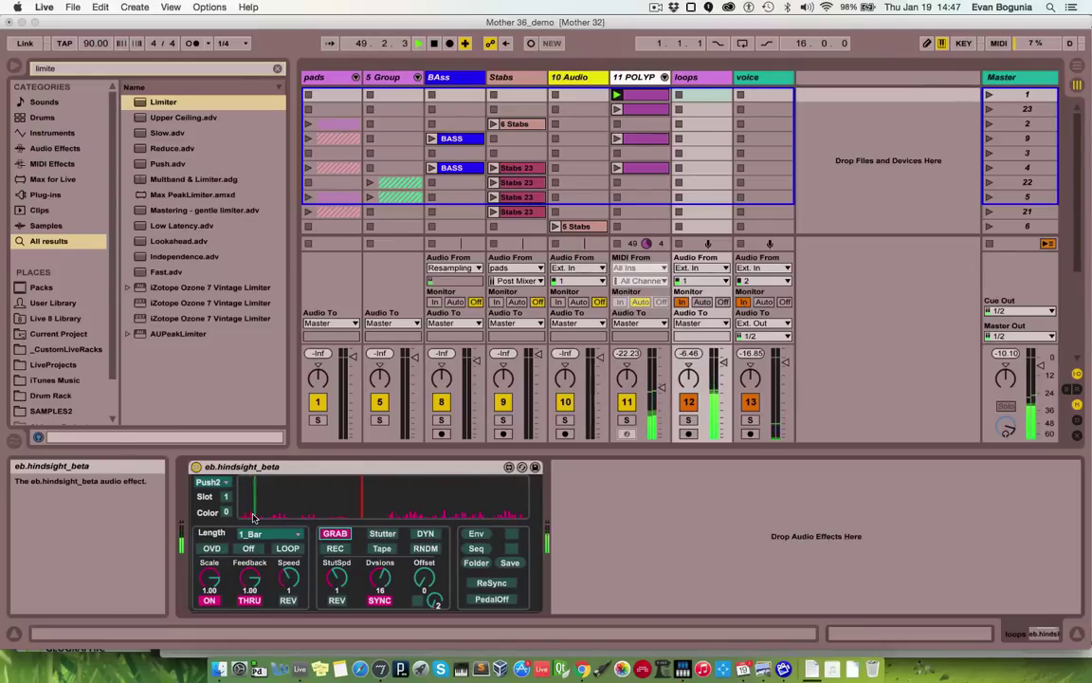
Stop playback, release the grab, enable DYN and RNDM, and grab a random slice.
key(space)
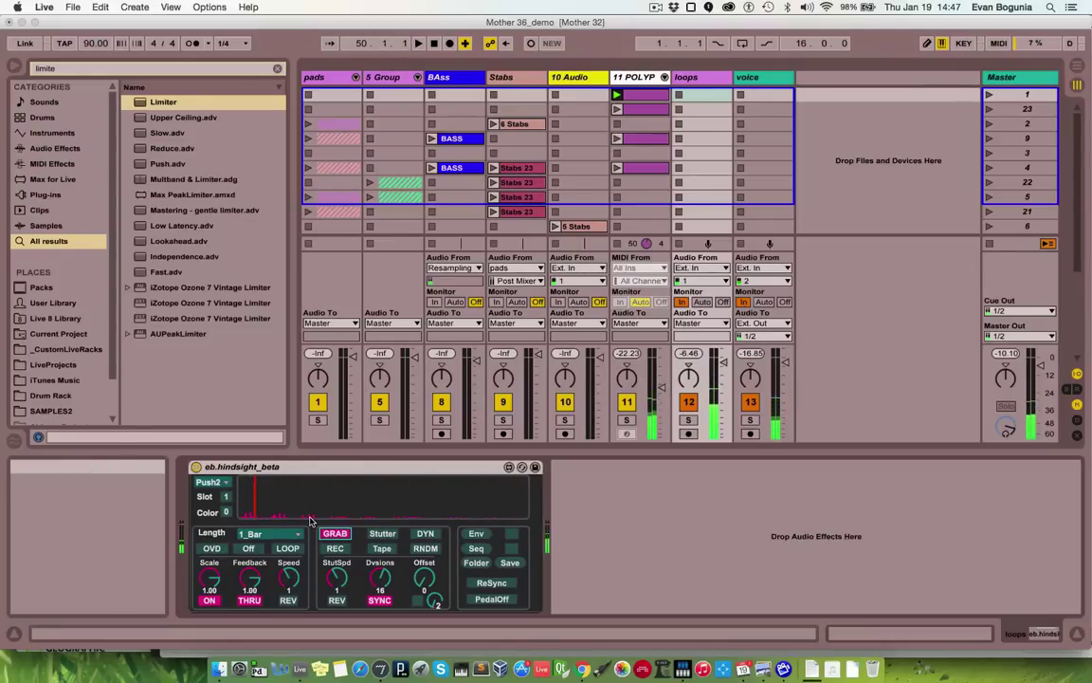
click(336, 533)
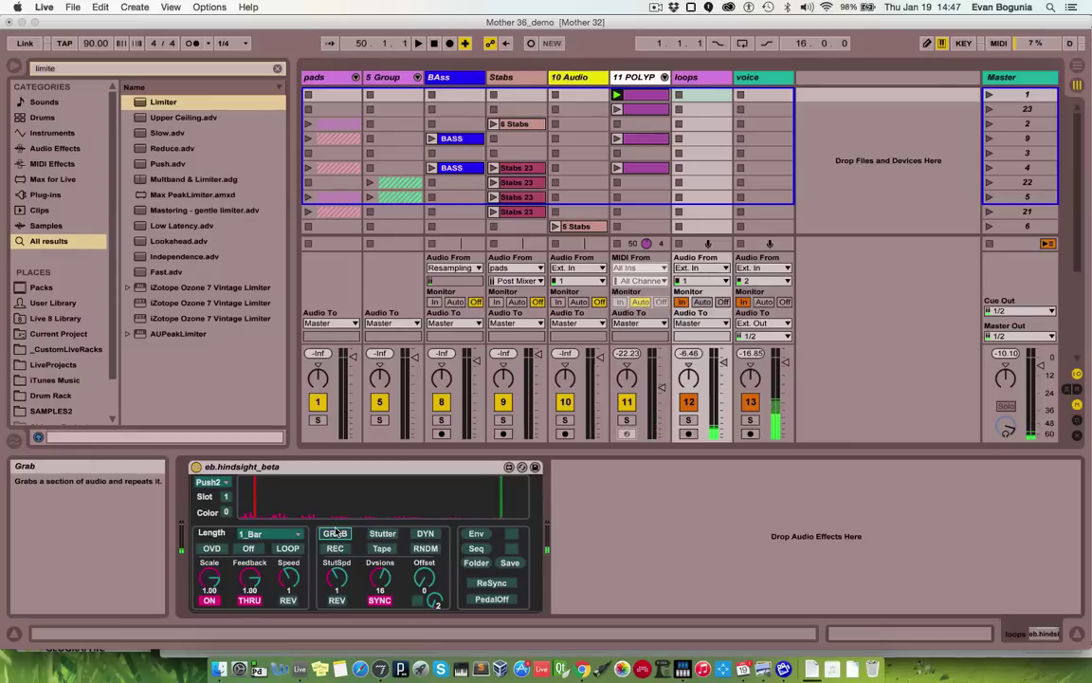
click(424, 534)
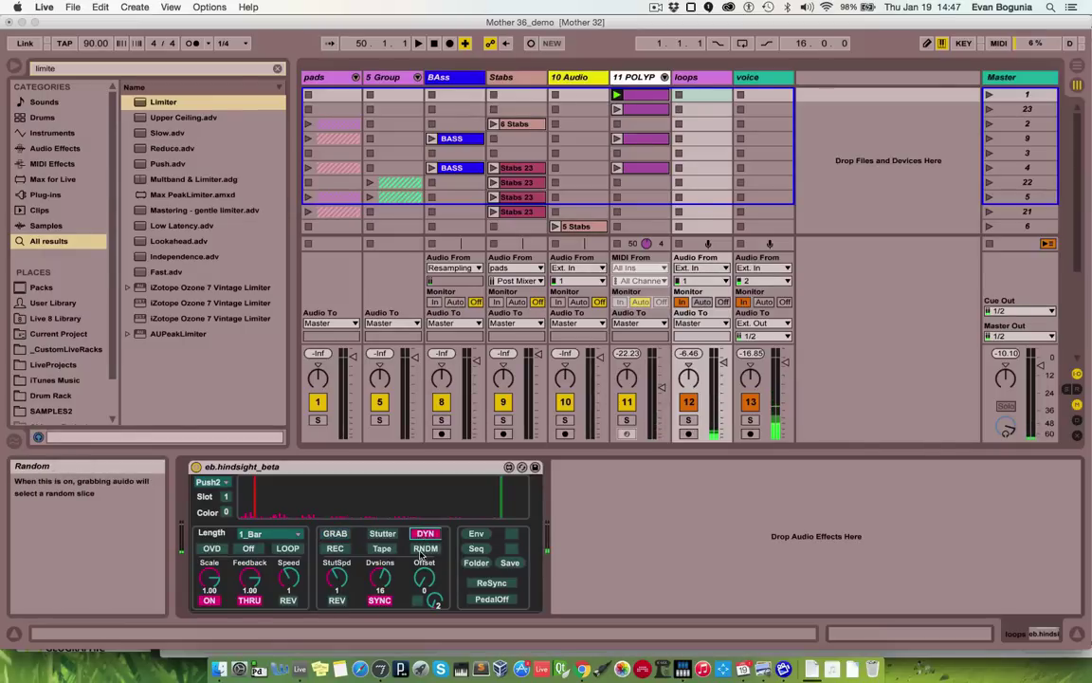
click(417, 548)
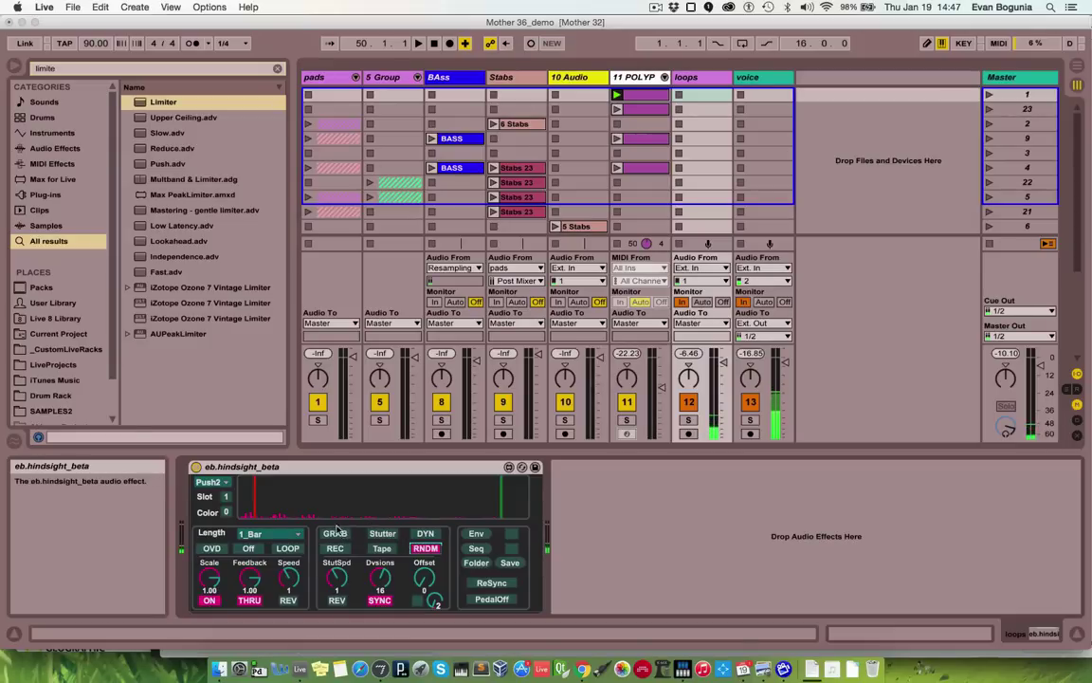
click(337, 535)
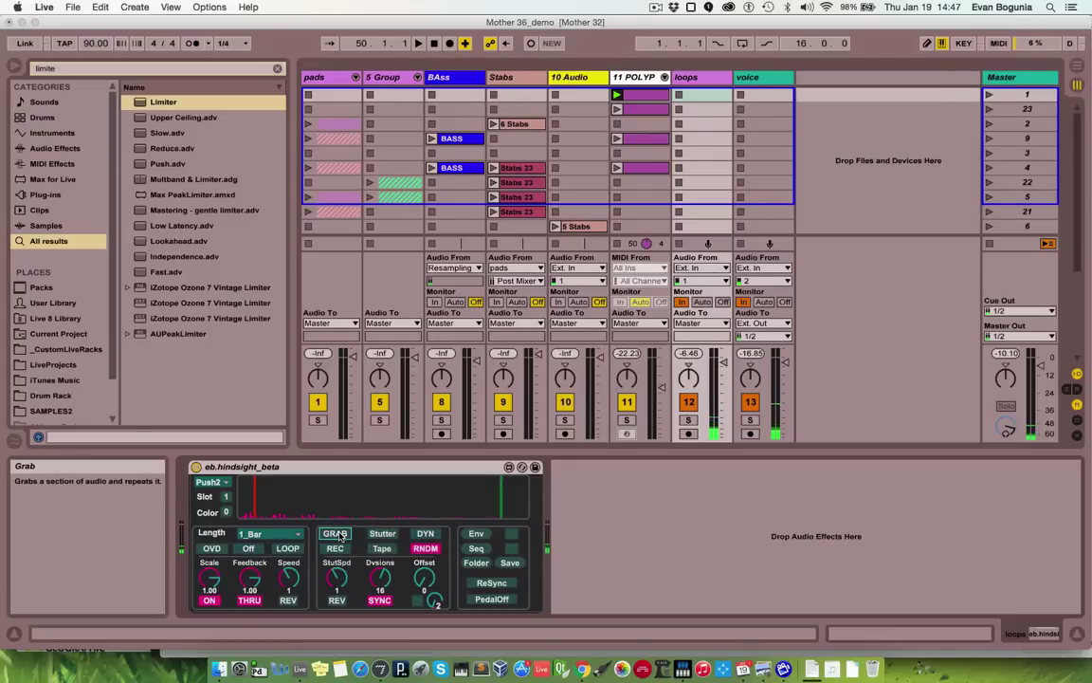
Play from the song start, grab and release a slice, turn on DYN, and restart playback.
key(space)
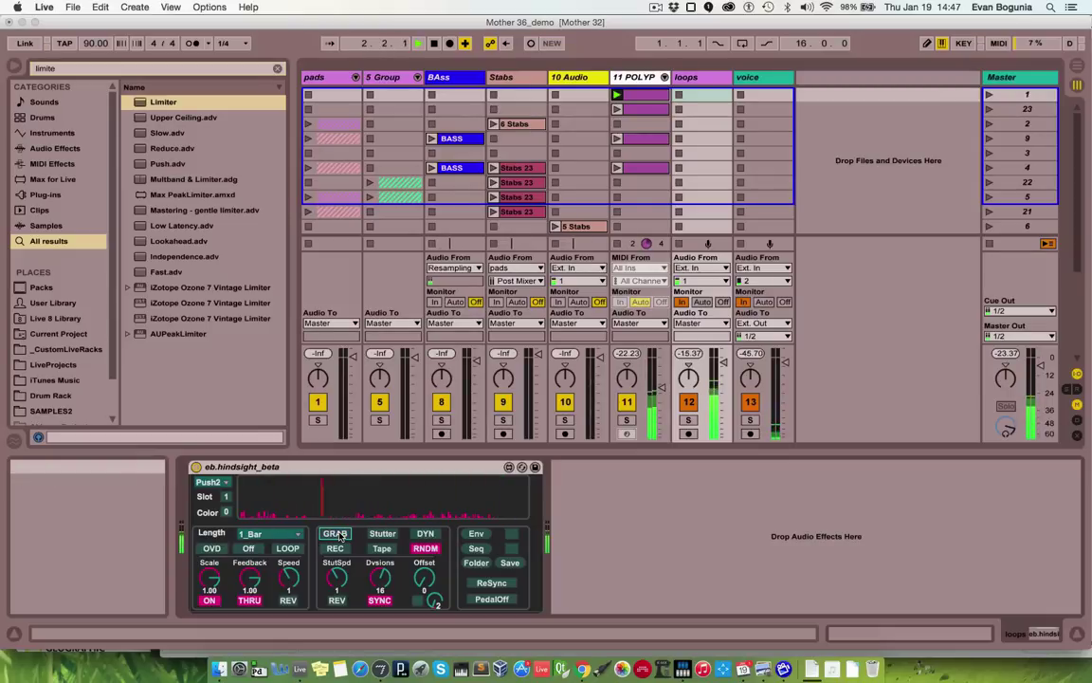
click(334, 534)
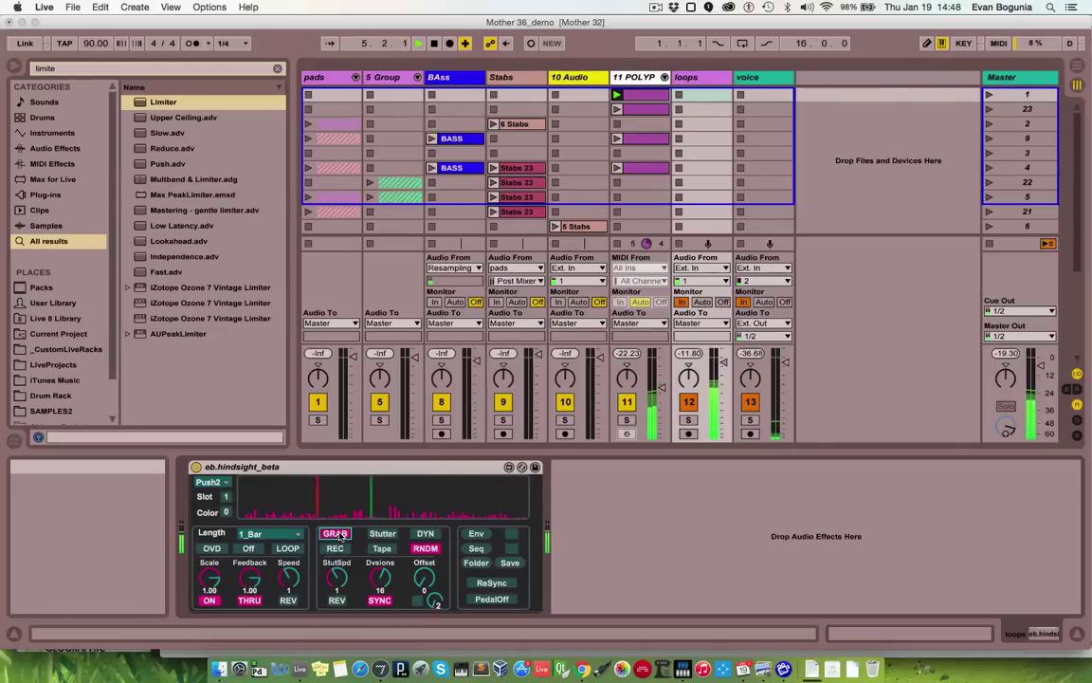
click(340, 536)
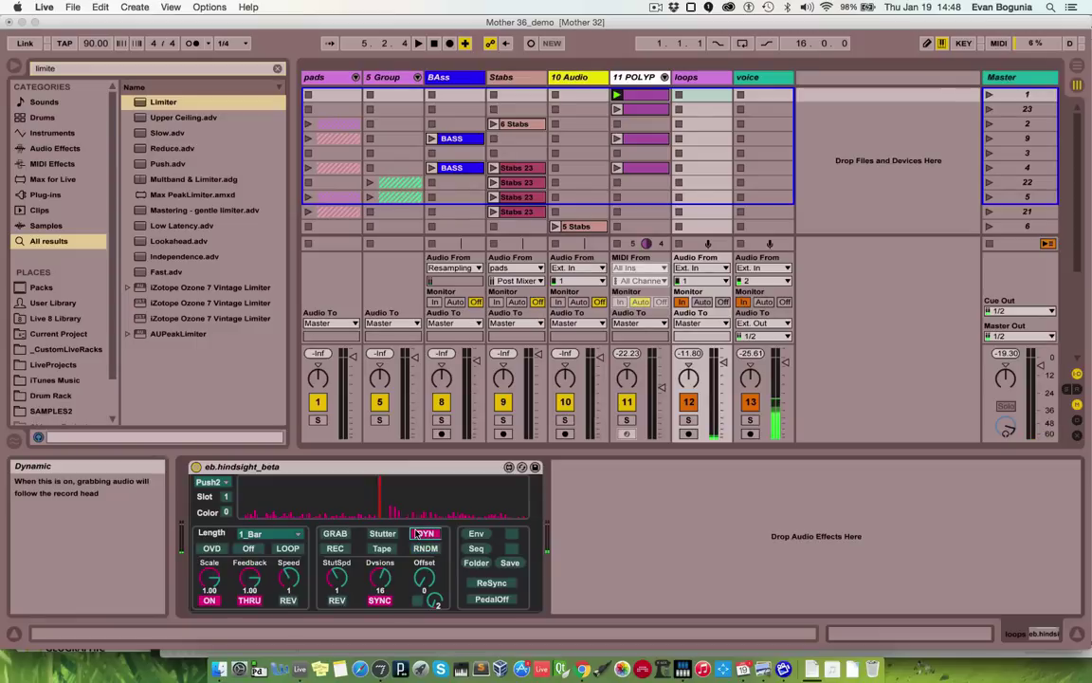
click(417, 534)
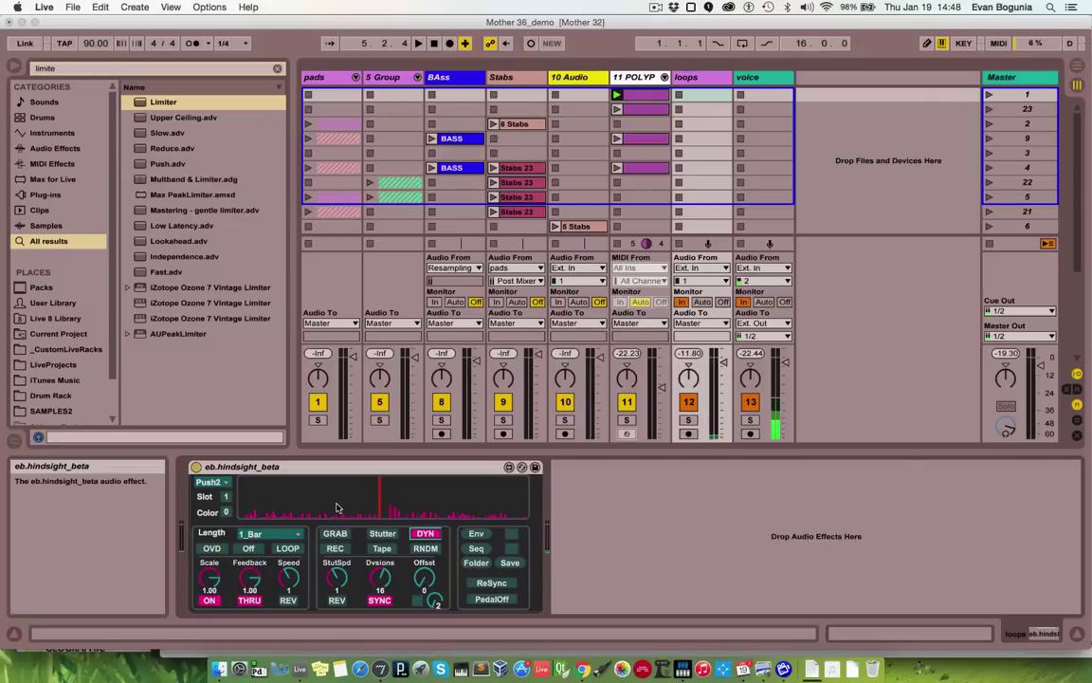
key(space)
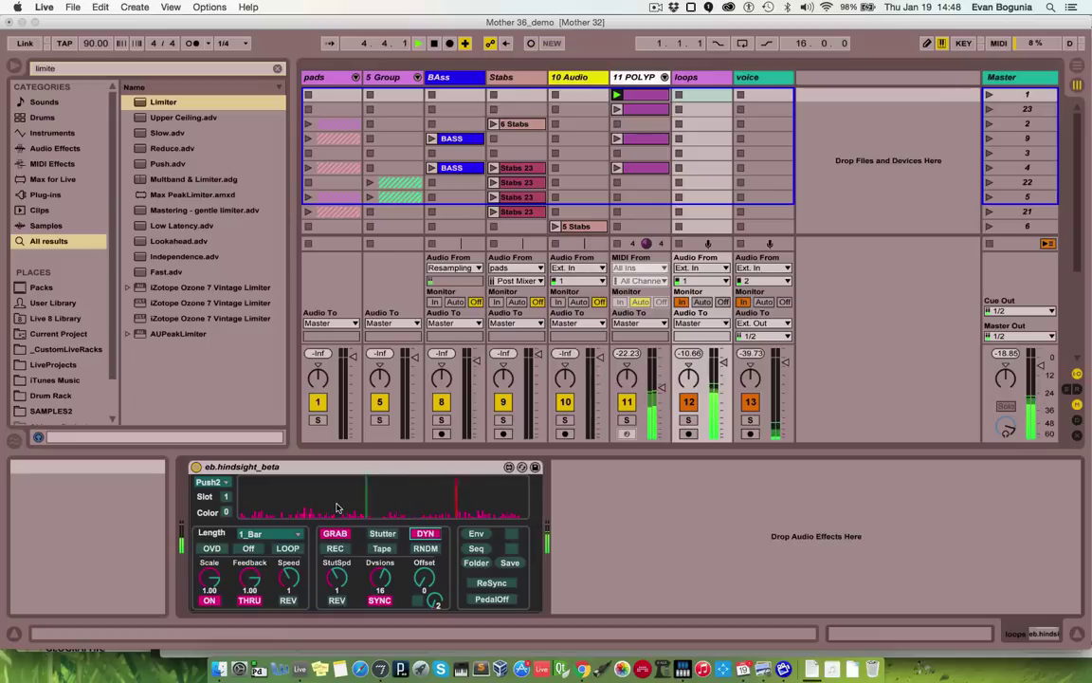
Loop the buffer, turn on Auto_Grab next to Offset, and enable RNDM slice selection.
click(287, 550)
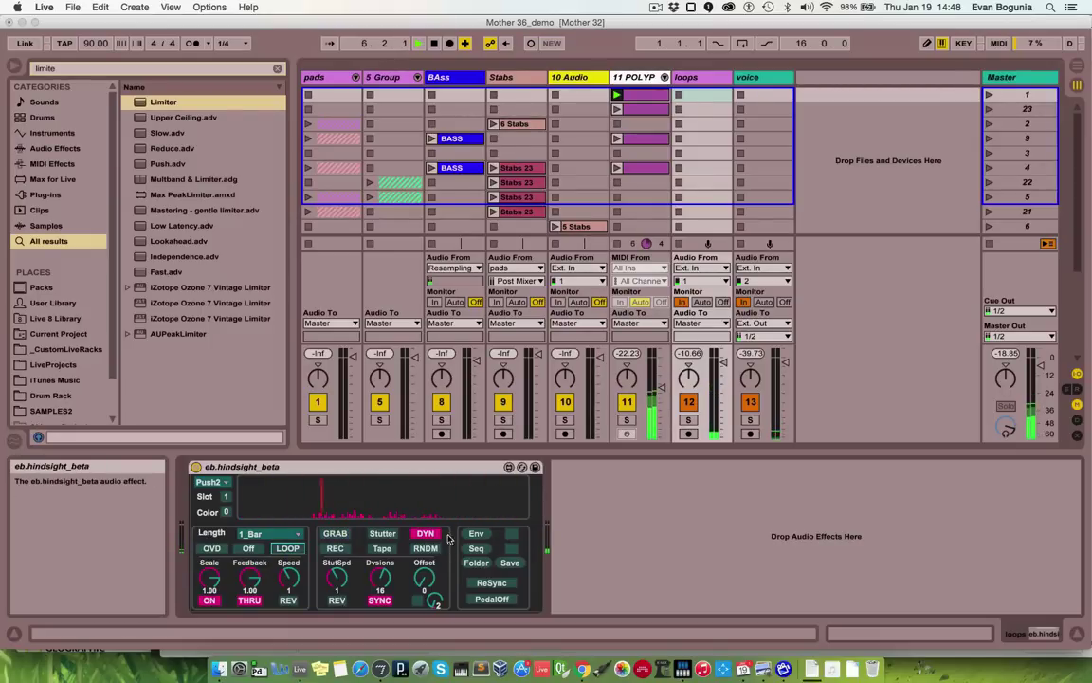
click(417, 601)
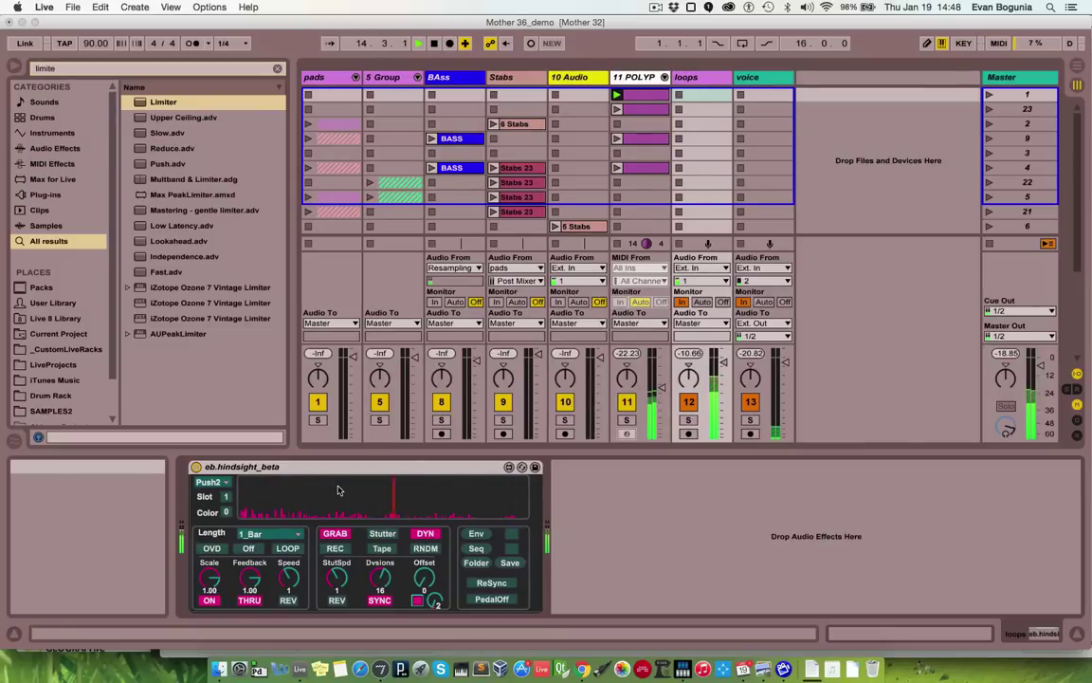
click(426, 549)
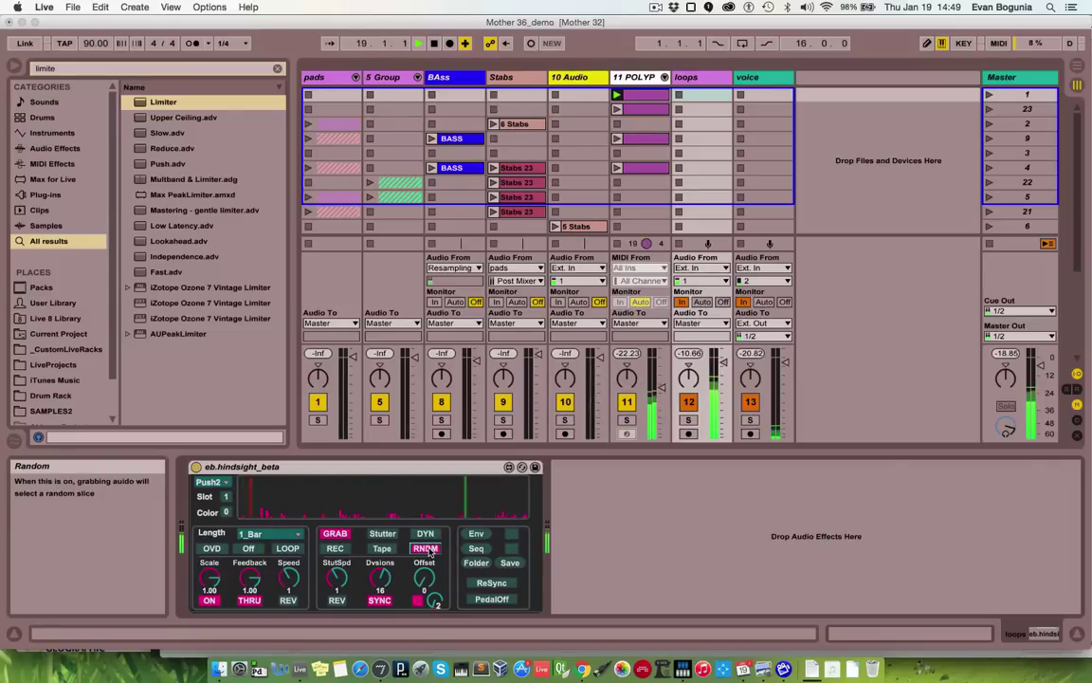
Loop the buffer and briefly turn overdubbing on, then off again.
click(287, 549)
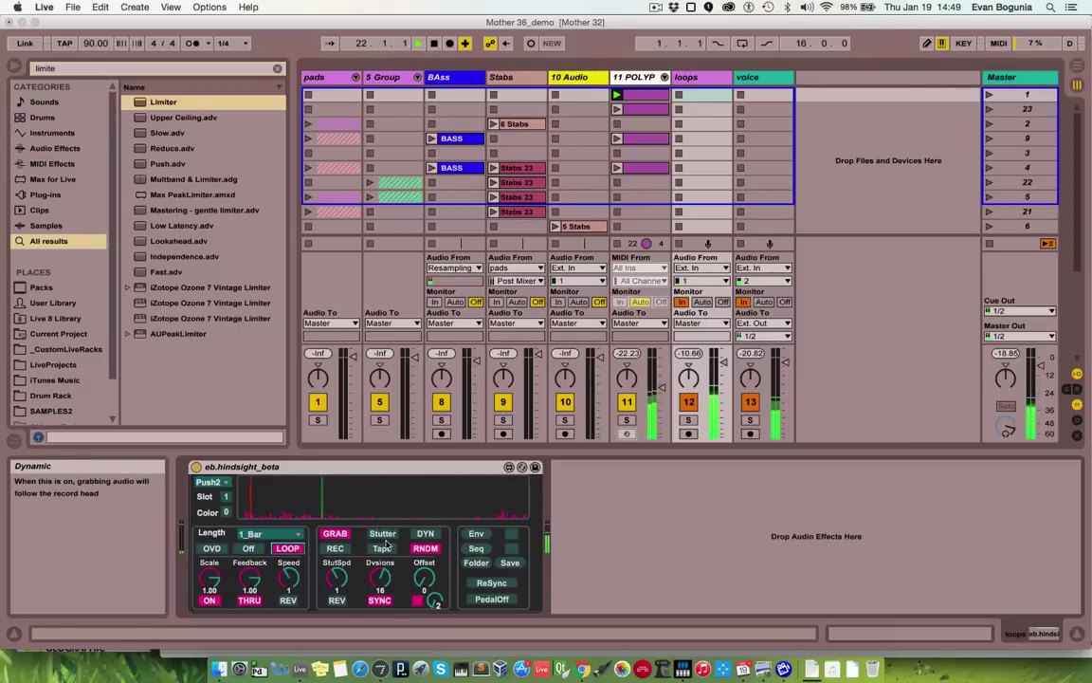
click(208, 549)
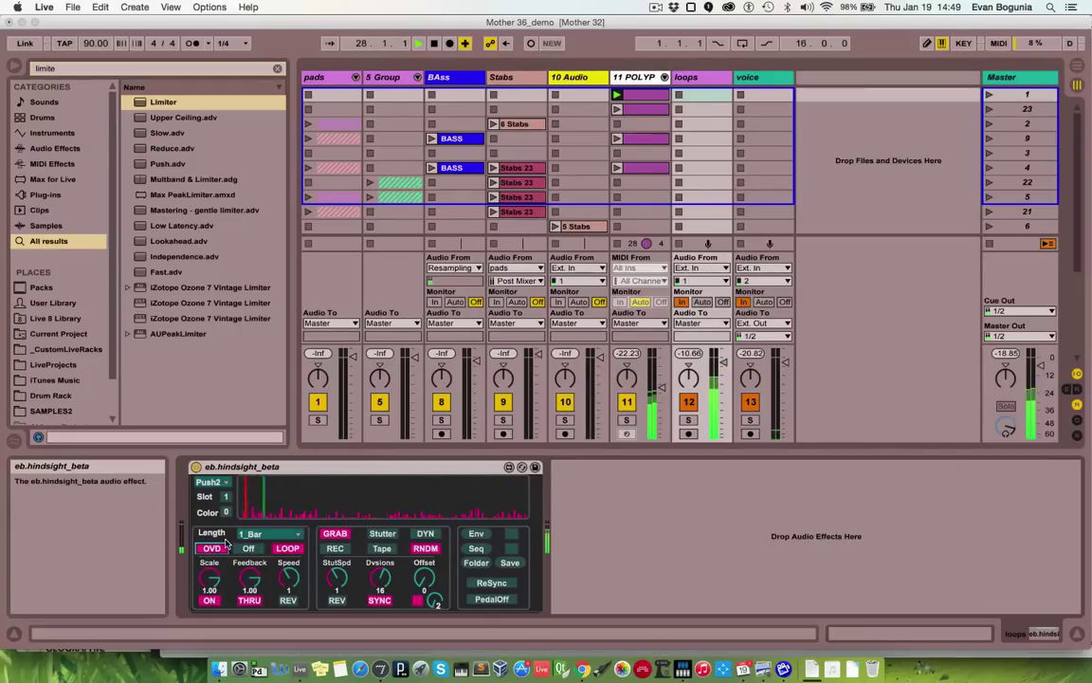
click(220, 547)
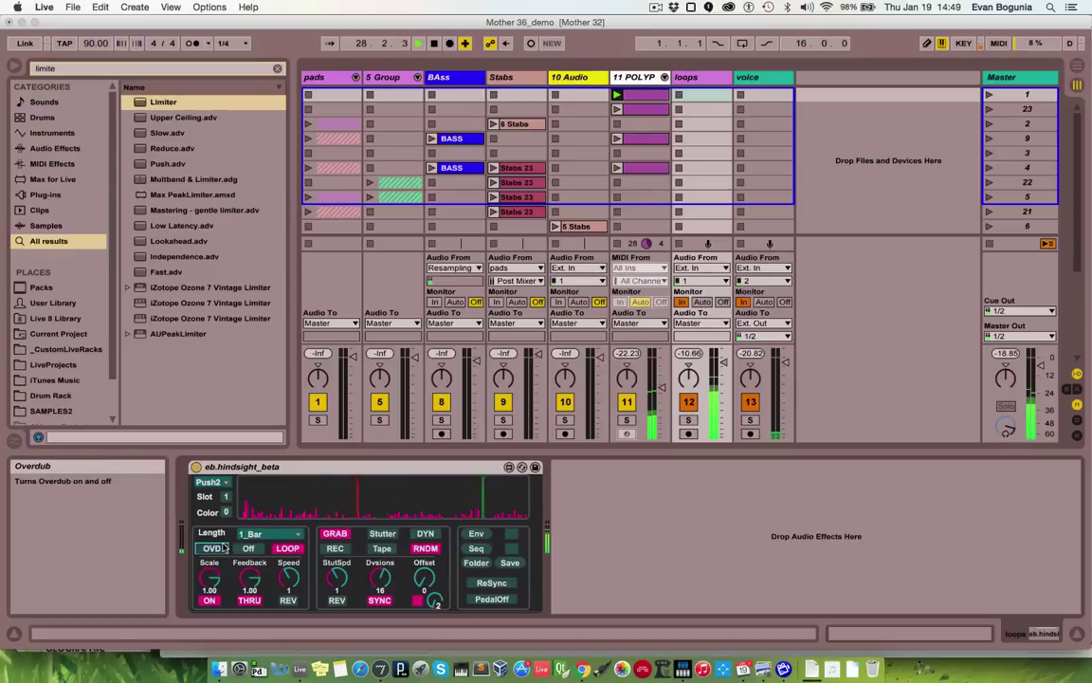
Enable the looper's envelope and set its shape to SawDwn after trying SawUp.
click(478, 535)
click(482, 535)
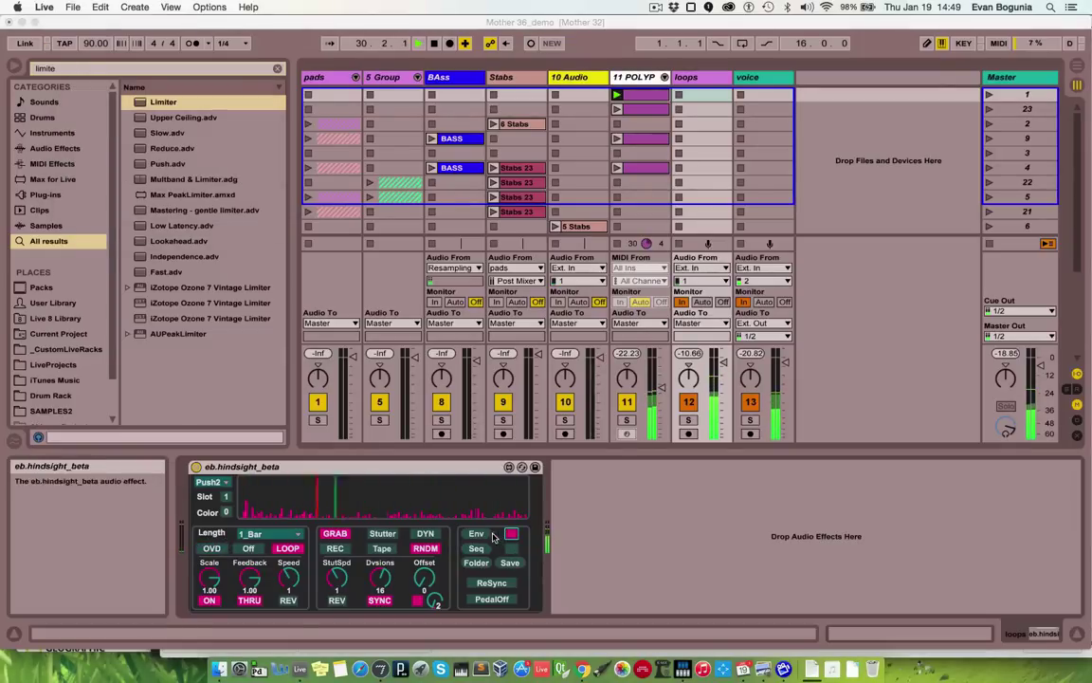
click(493, 537)
click(87, 150)
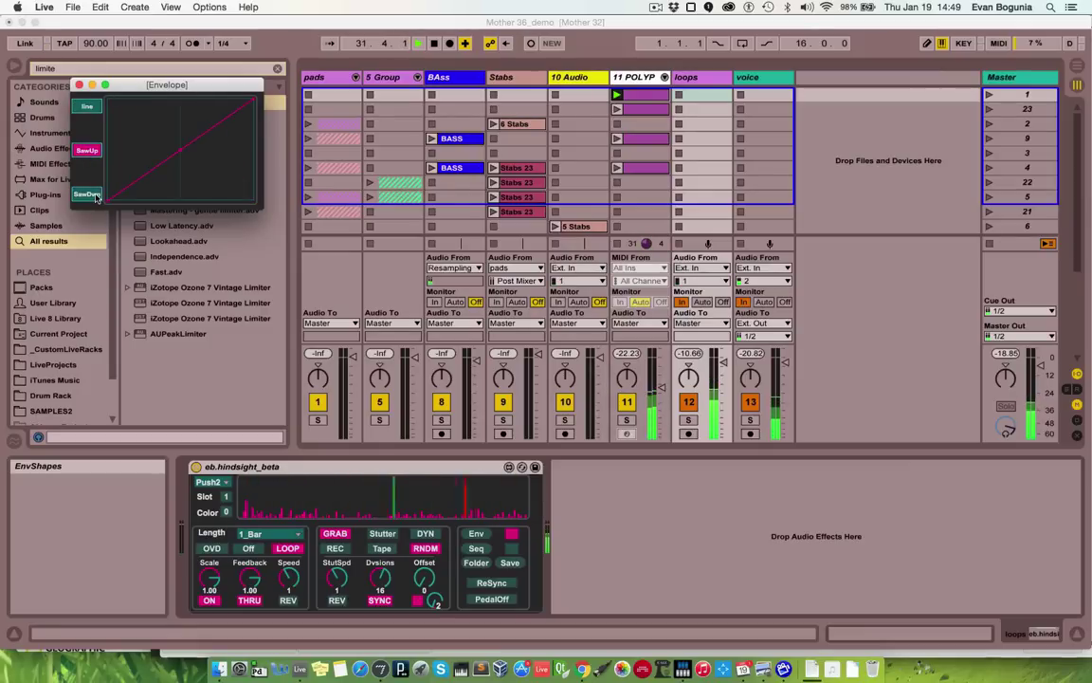
click(87, 194)
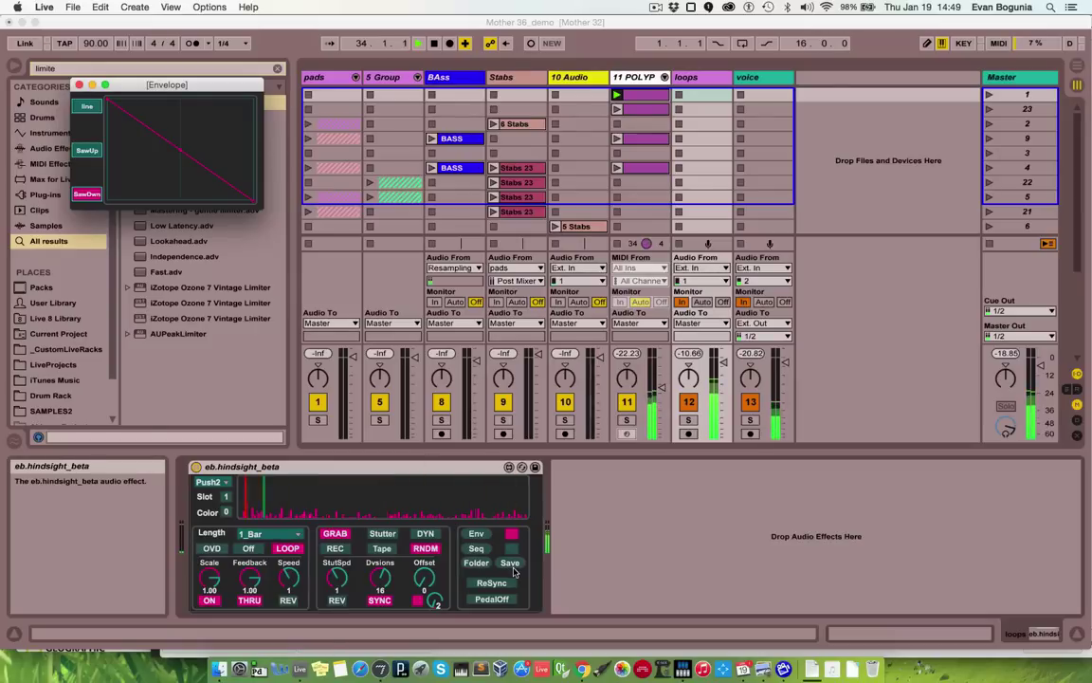
Switch on step sequencing and browse the sequencer's Step, Amp and Spd pages.
click(512, 550)
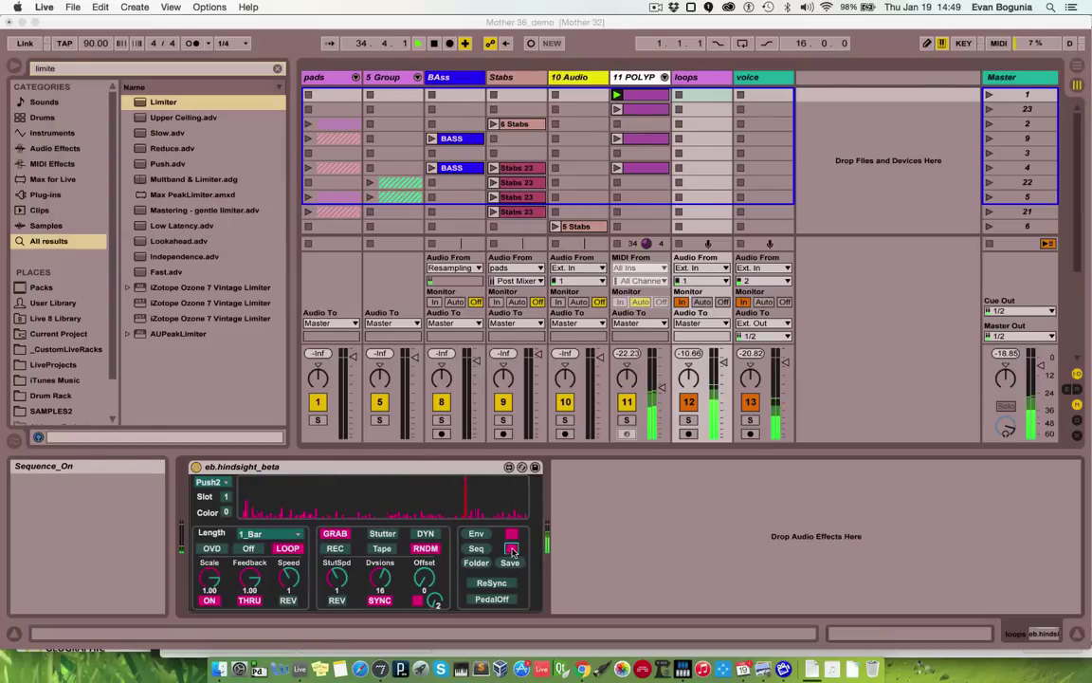
click(512, 552)
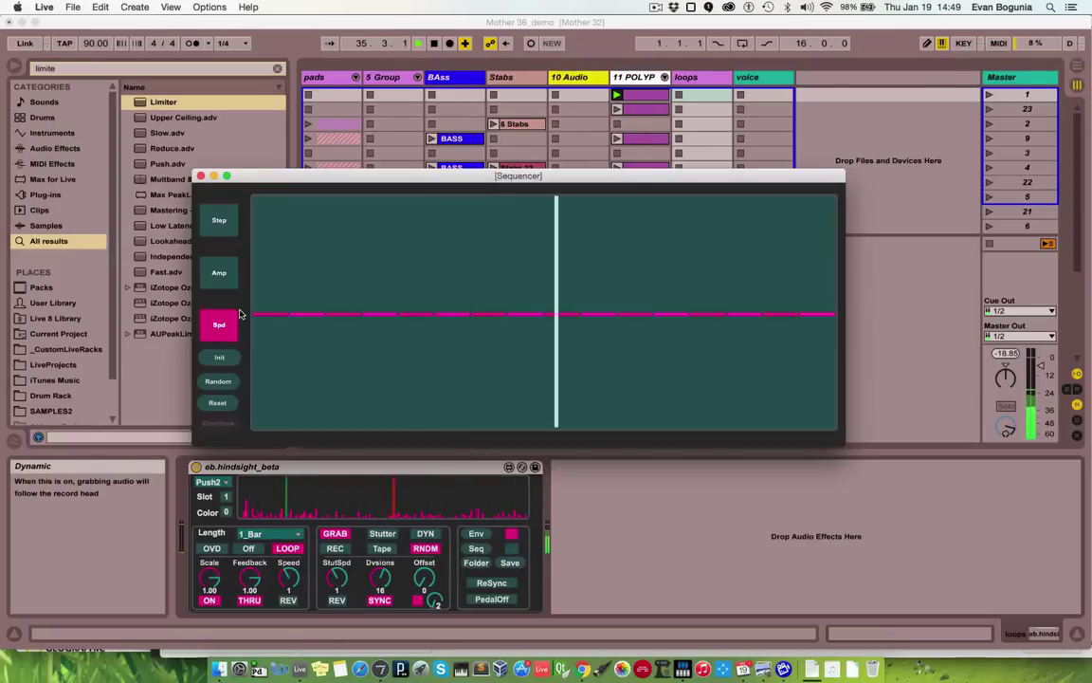
click(217, 220)
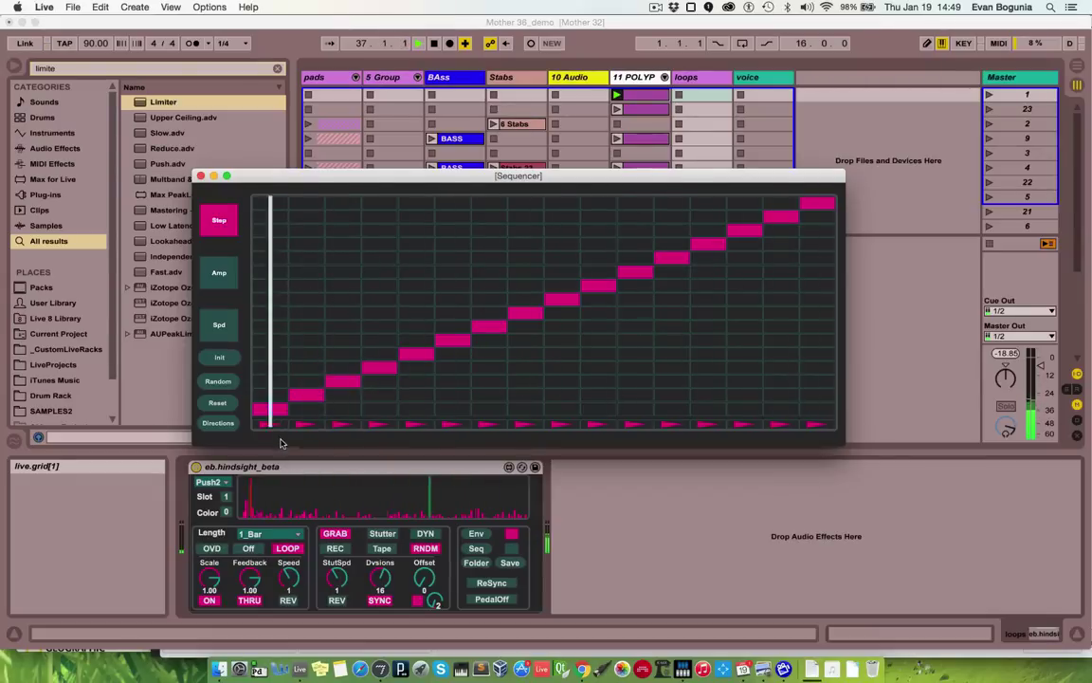
key(Up)
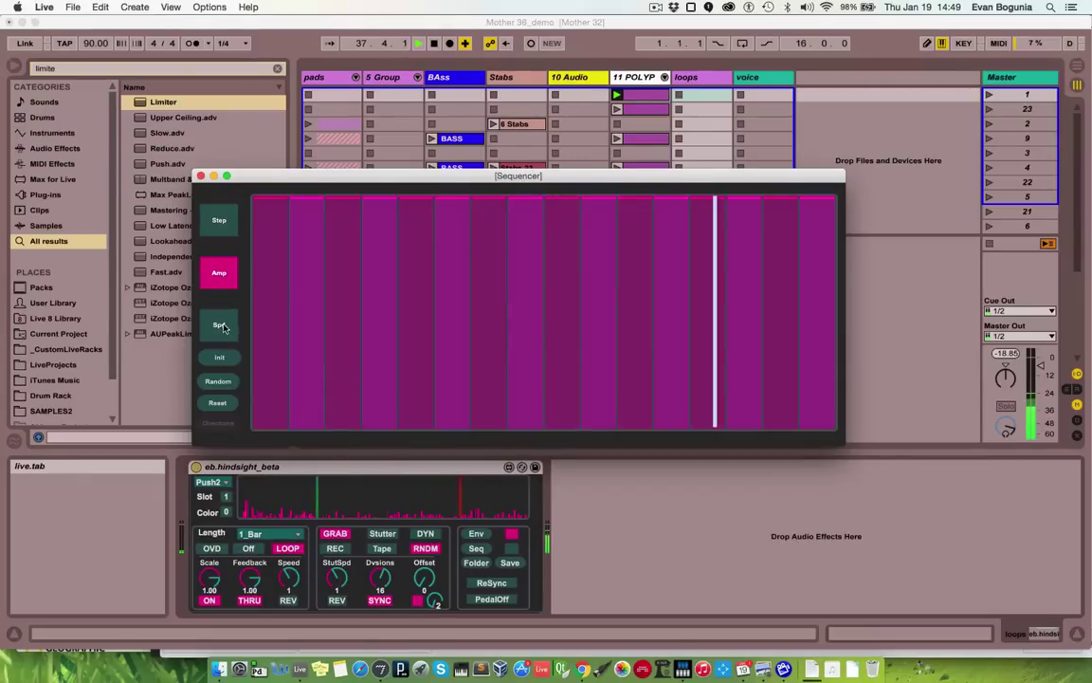
key(Up)
click(219, 220)
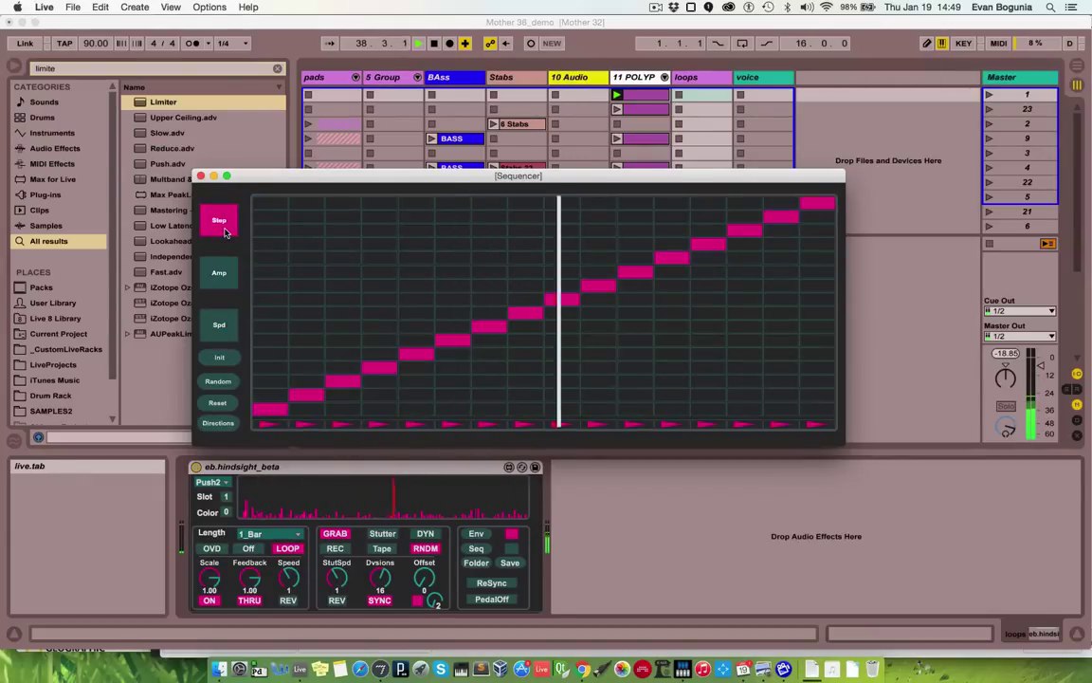
Flatten all 16 steps to the bottom row, then raise steps 2, 4, 6, 8, 10, 12, 15 and 16.
drag(308, 416, 827, 410)
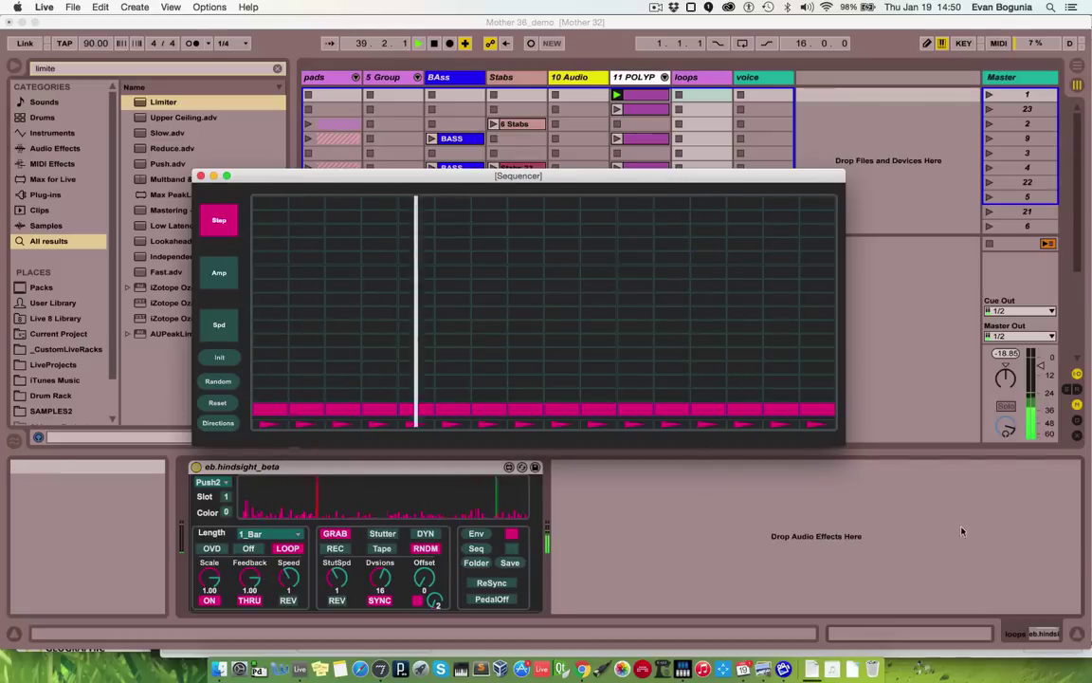
click(512, 549)
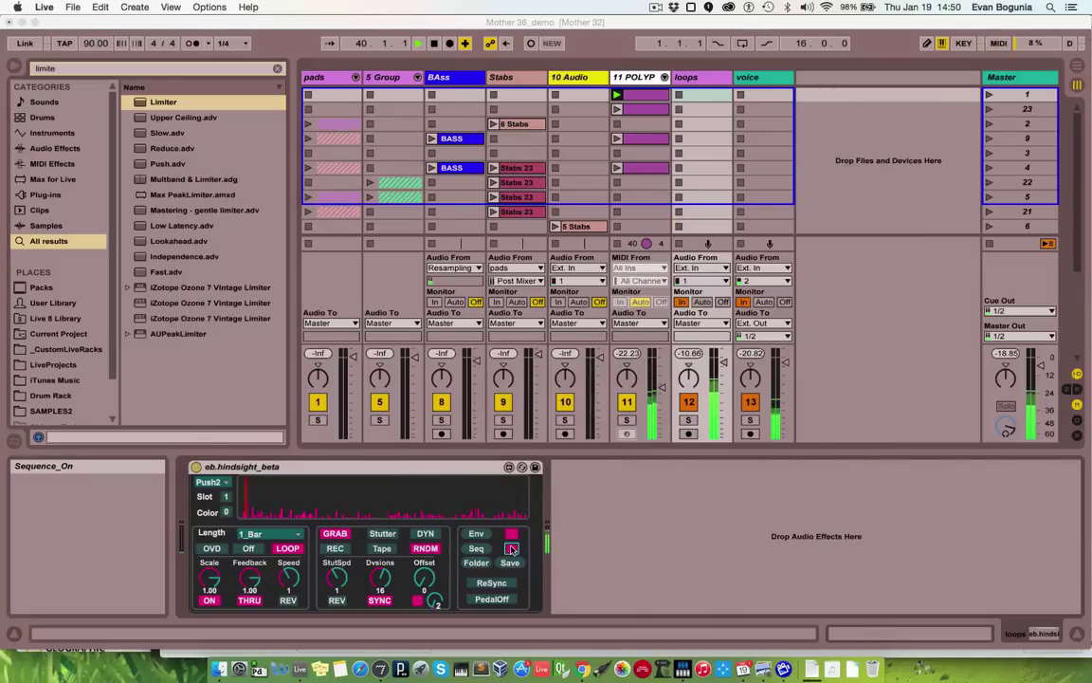
click(511, 549)
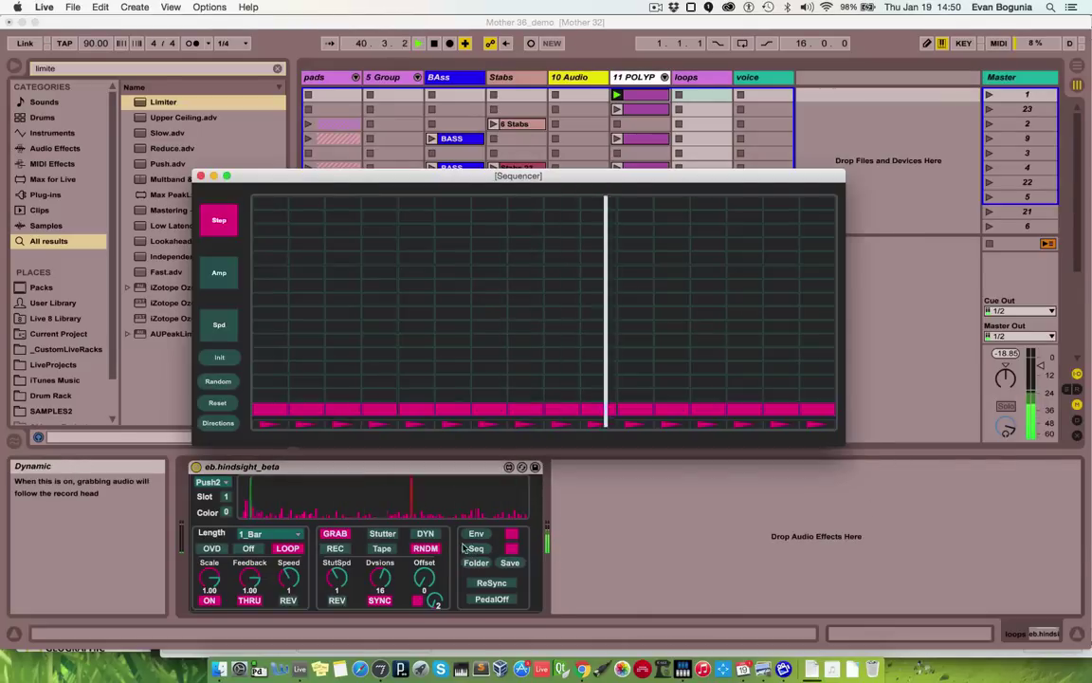
click(306, 258)
click(465, 259)
click(601, 326)
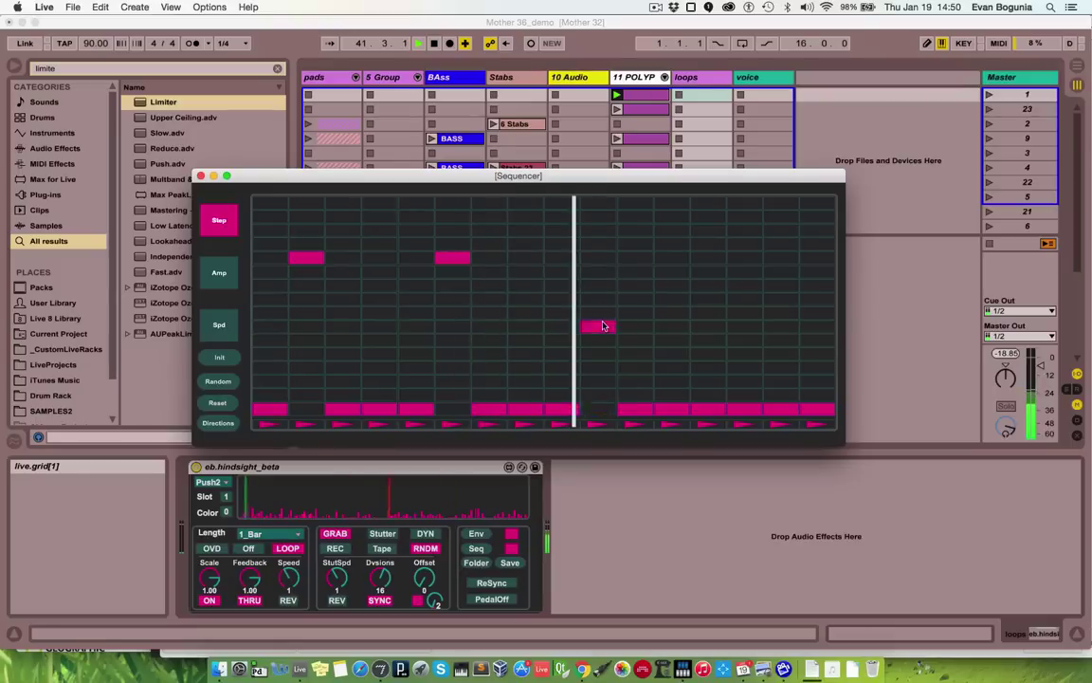
click(781, 230)
click(388, 217)
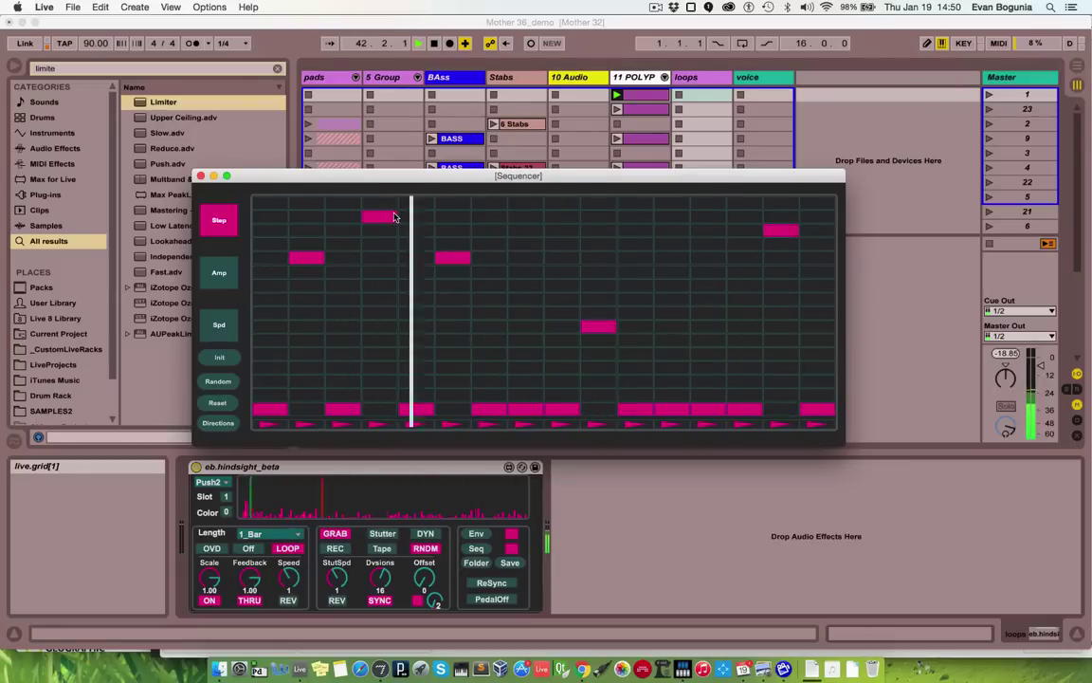
click(673, 355)
click(817, 368)
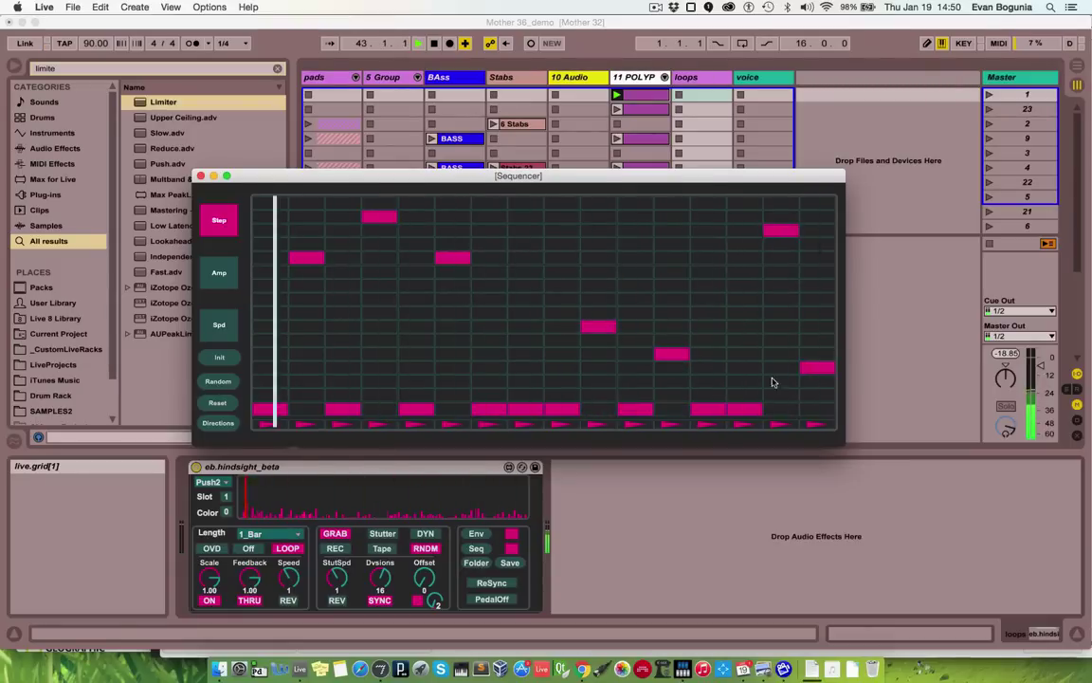
click(526, 355)
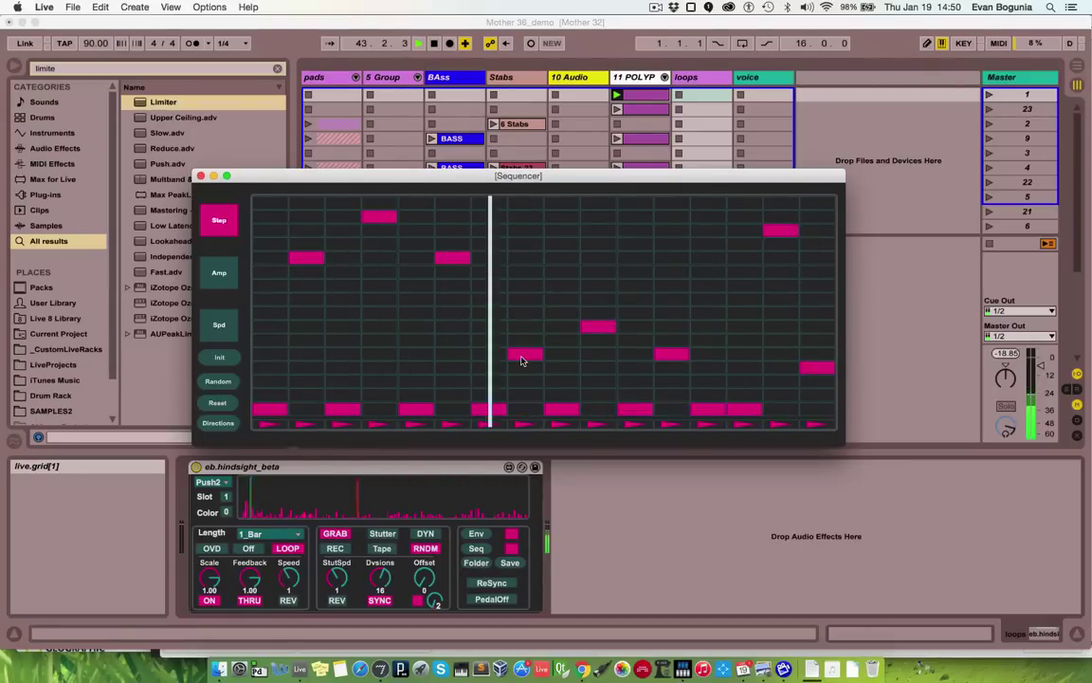
click(219, 273)
Lower the amplitude of steps 2, 3, 5, 7, 9, 13 and 15.
click(346, 273)
click(559, 310)
click(792, 317)
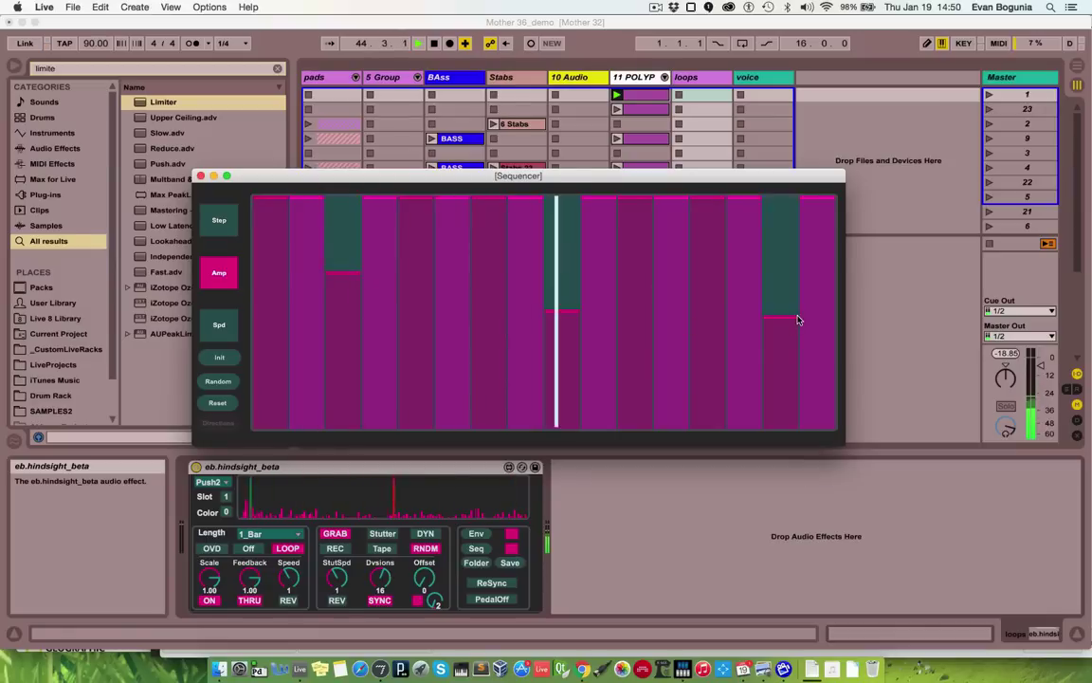
click(706, 256)
click(487, 240)
click(428, 348)
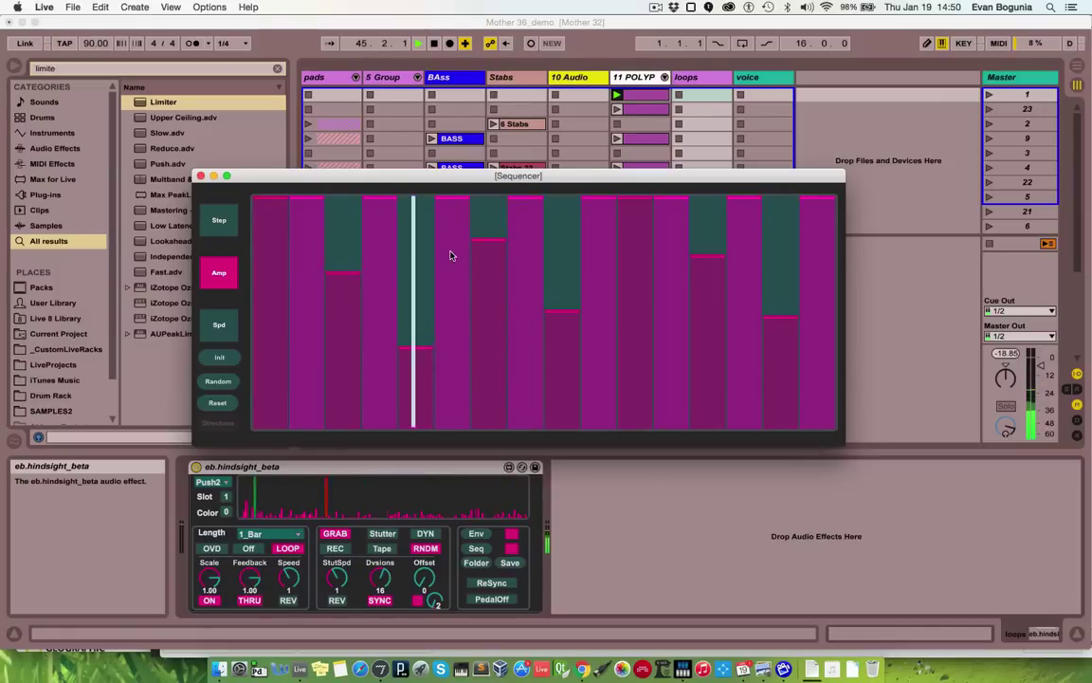
click(349, 329)
click(312, 346)
Set step speeds: 3 and 14 at maximum, 5 and 15 faster, 7 and 10 slower.
click(219, 326)
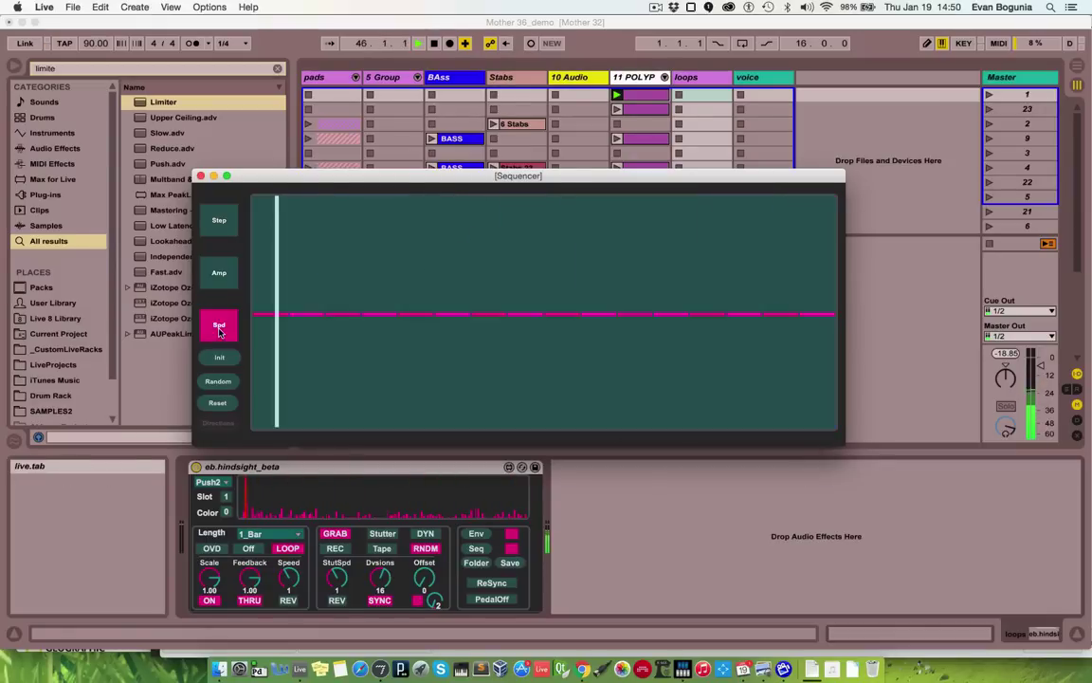
click(344, 243)
click(747, 243)
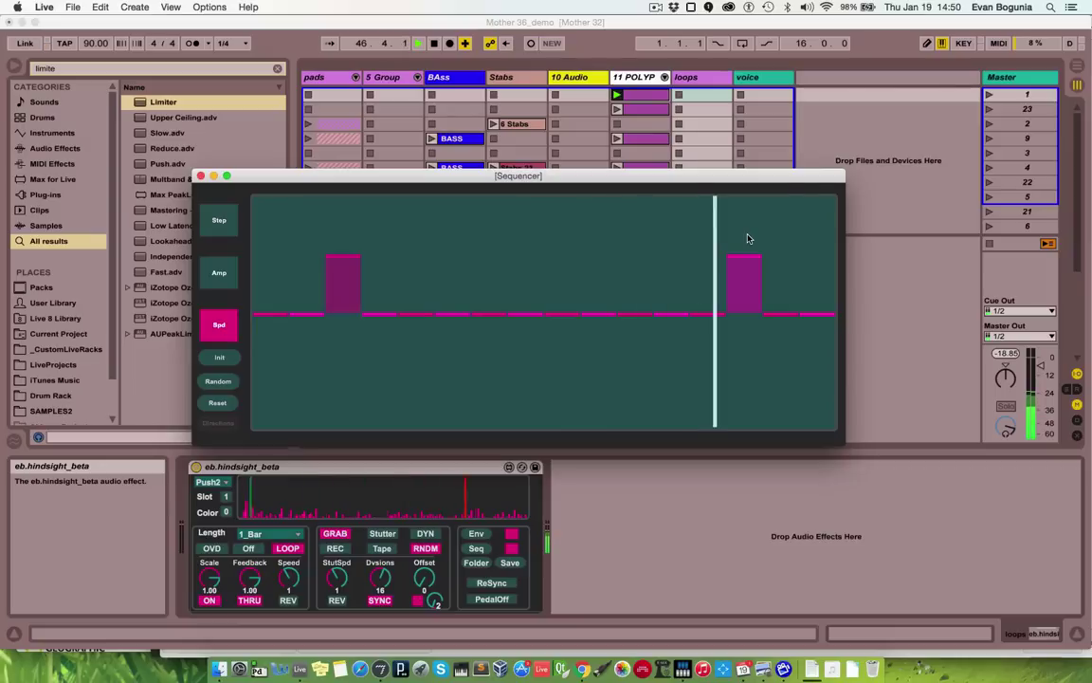
click(489, 370)
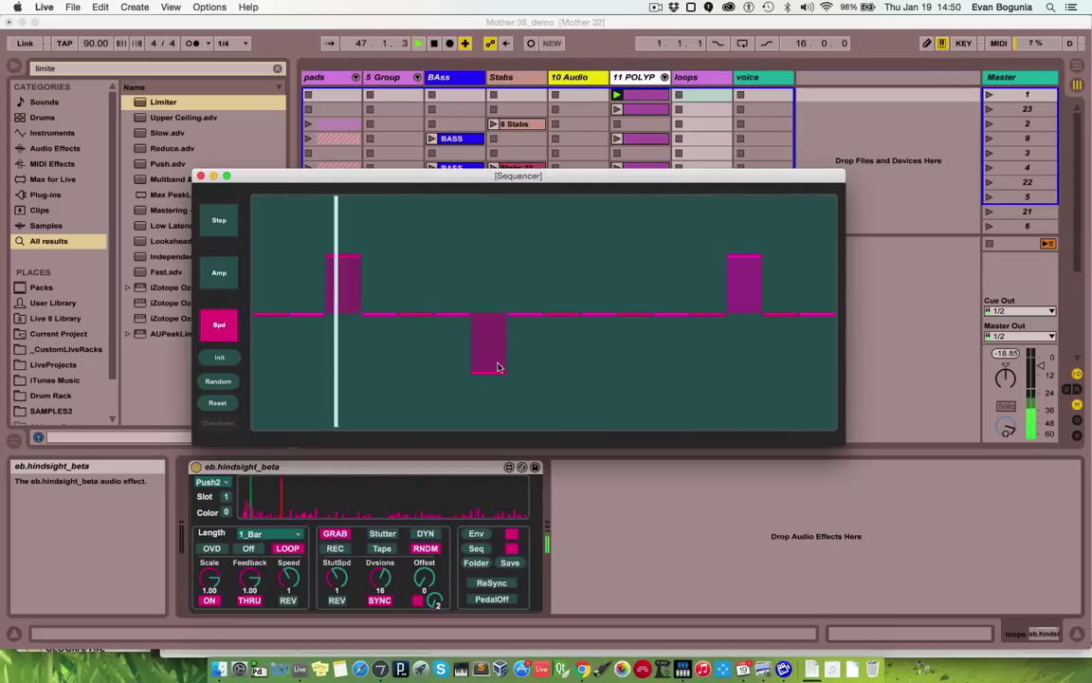
click(347, 200)
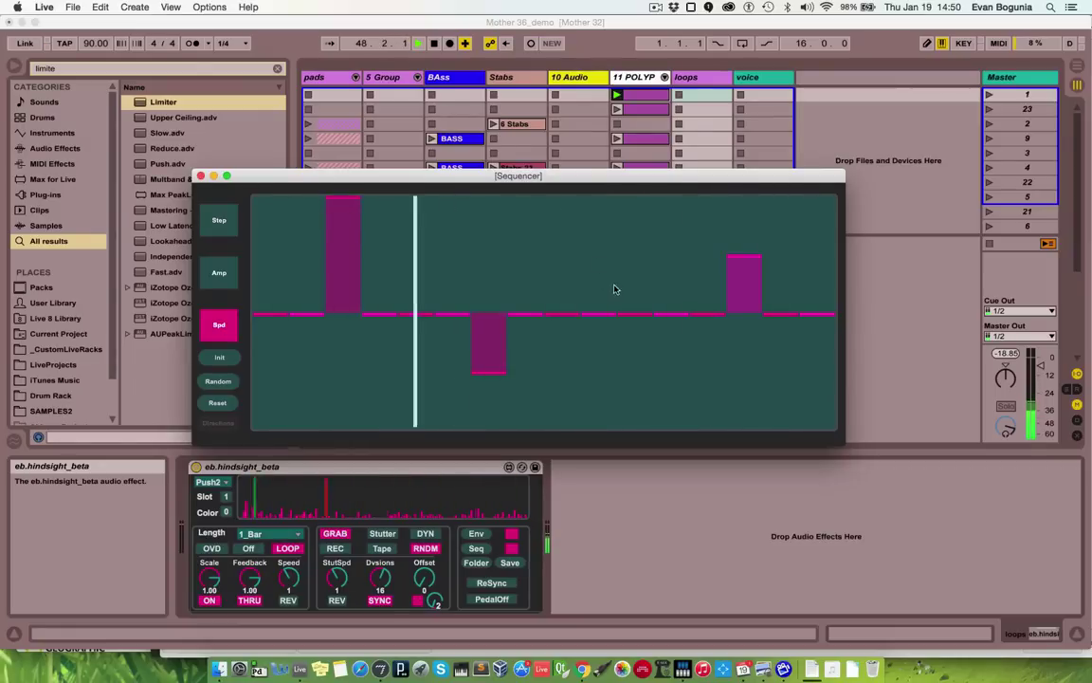
click(600, 371)
click(703, 201)
click(423, 258)
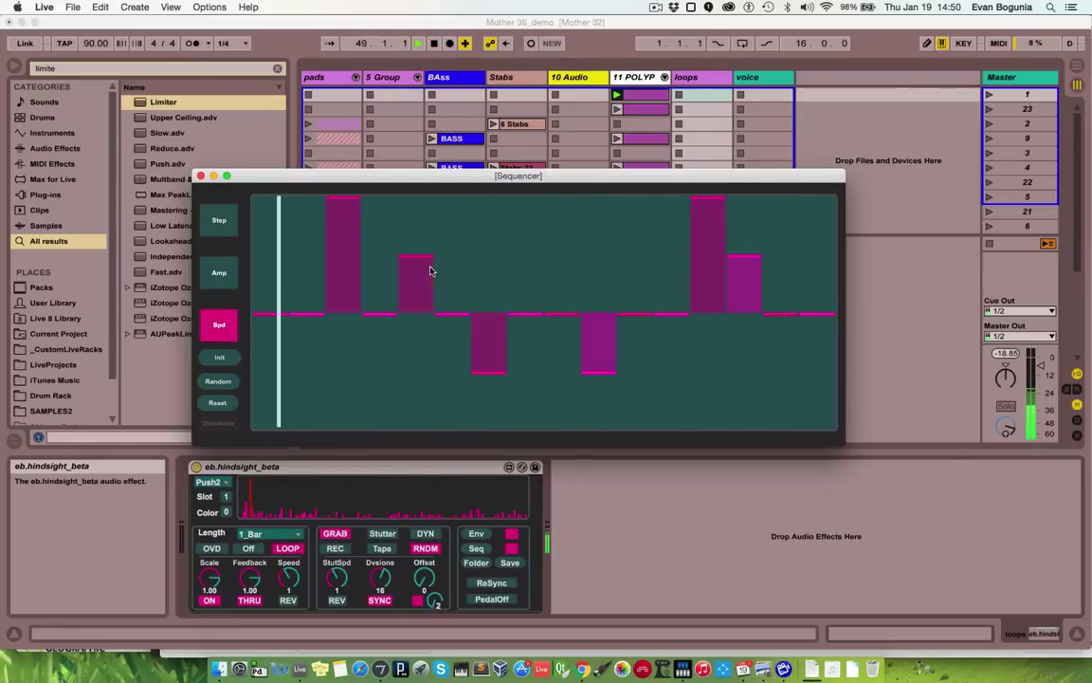
Randomize the sequencer's speeds, step pattern and step directions, then turn buffer looping off.
click(219, 380)
click(219, 273)
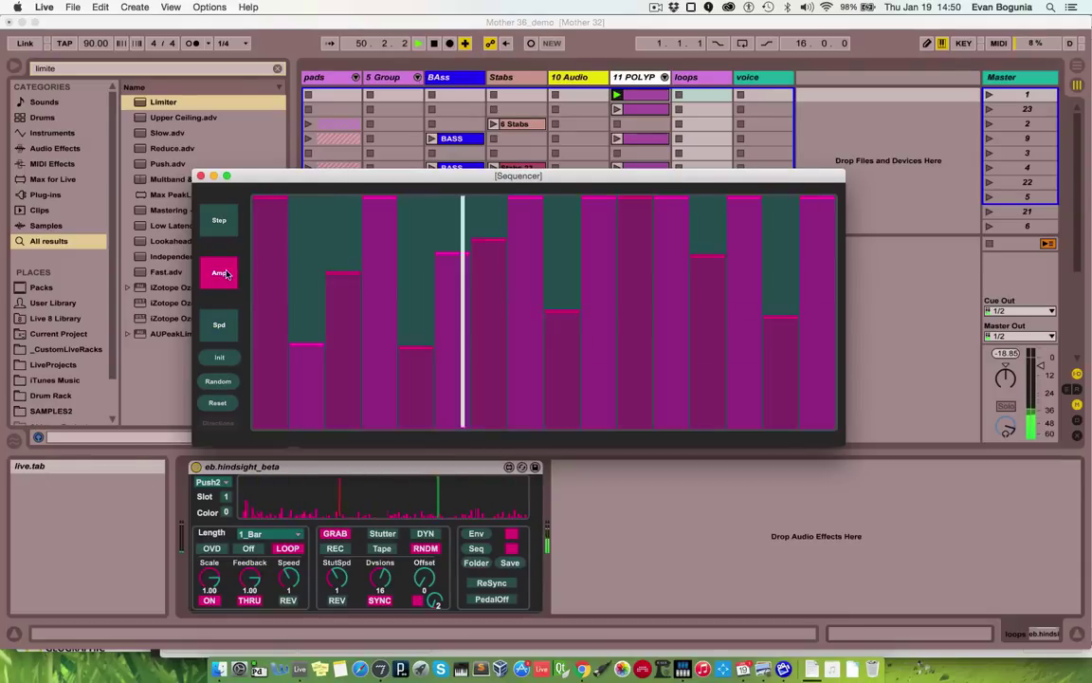
click(228, 380)
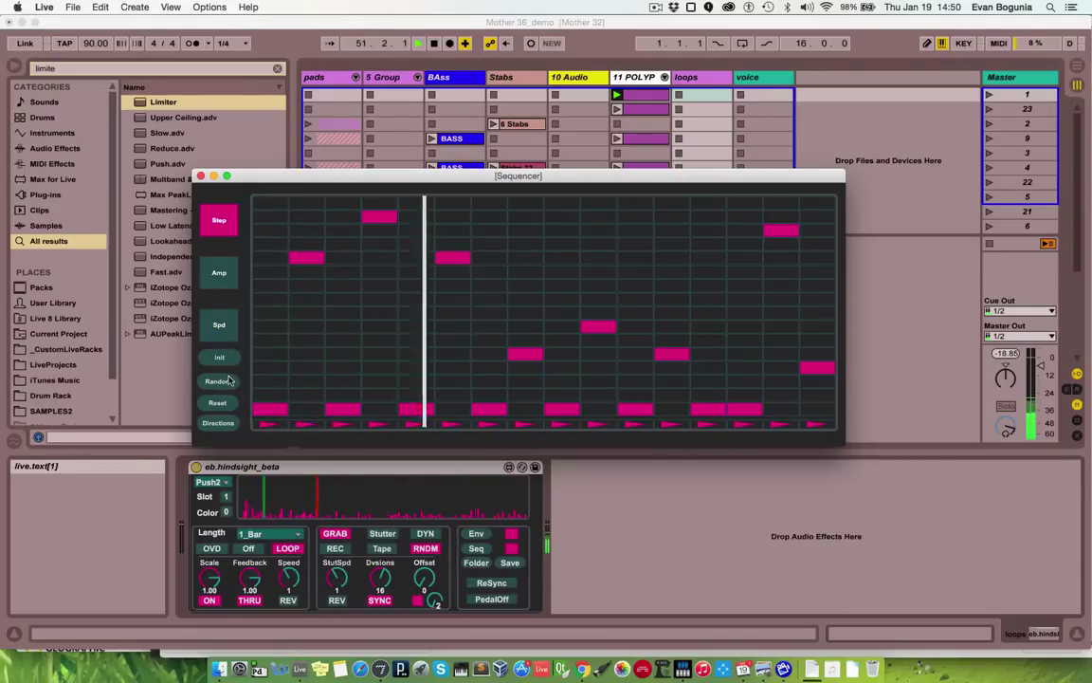
click(229, 381)
click(225, 423)
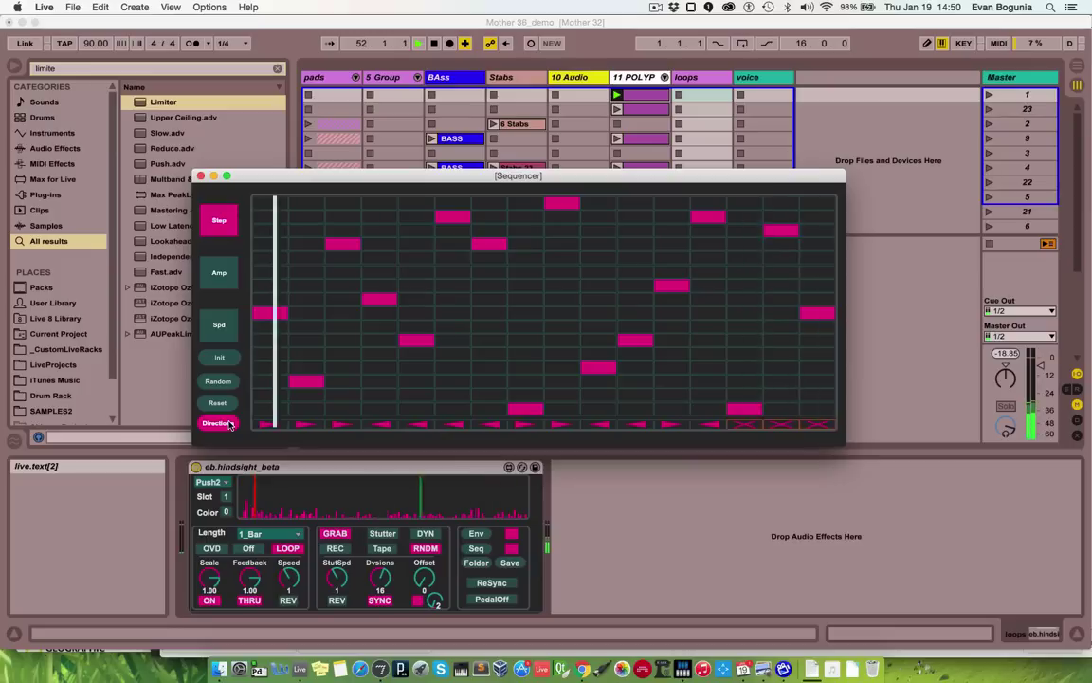
click(229, 424)
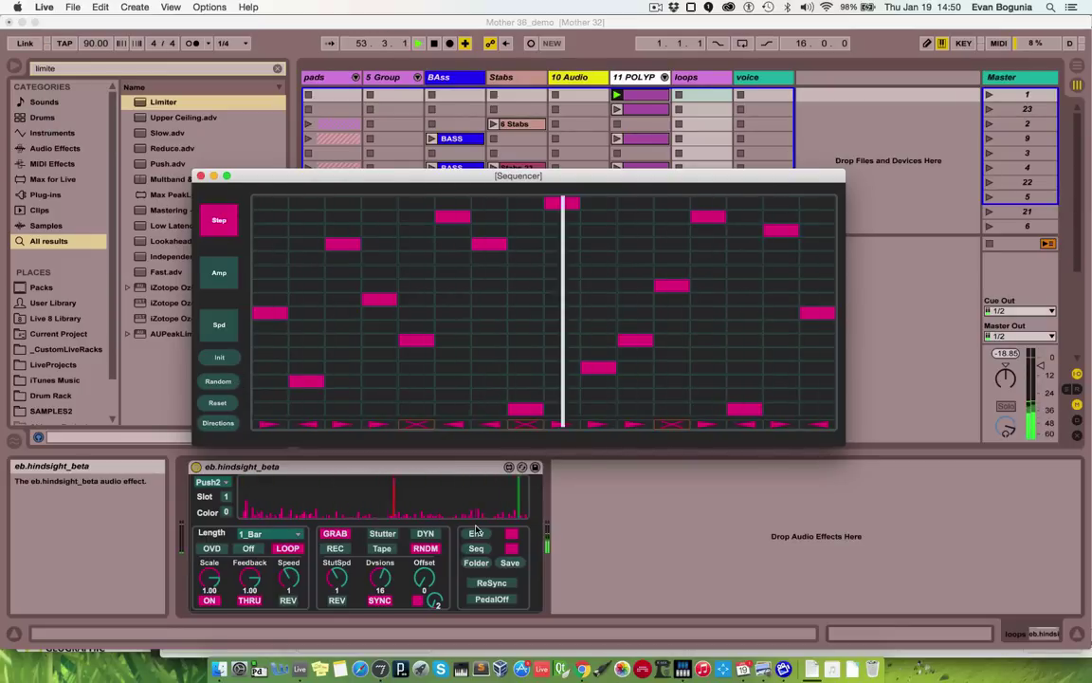
click(298, 550)
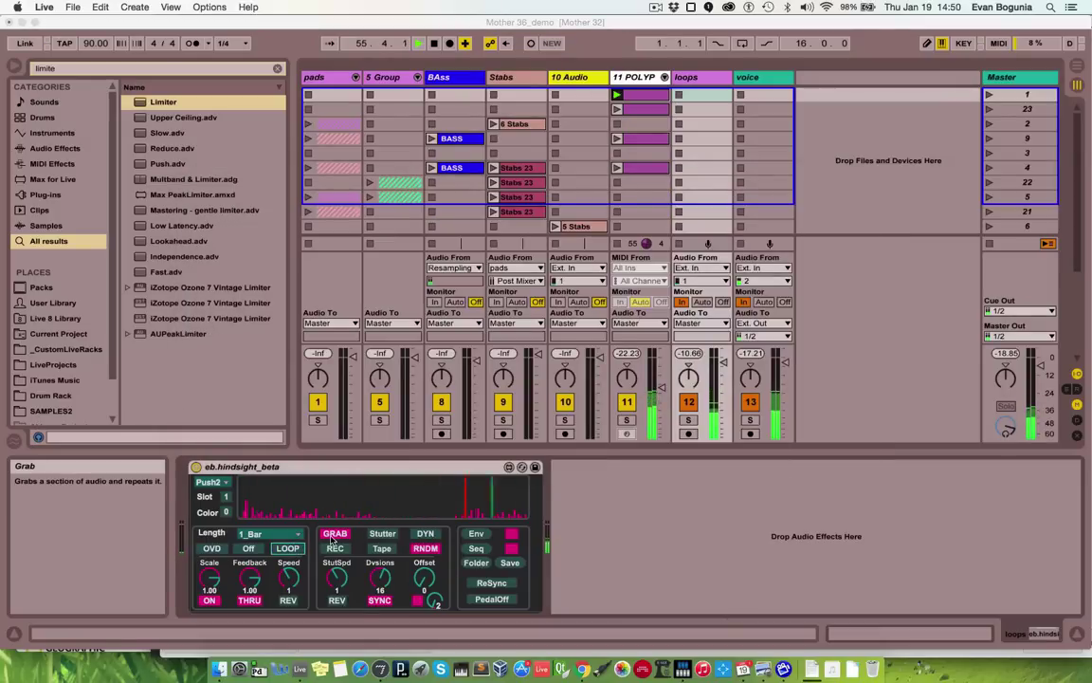
Release the grabbed audio, loop the buffer briefly, then switch both GRAB and LOOP off.
click(334, 535)
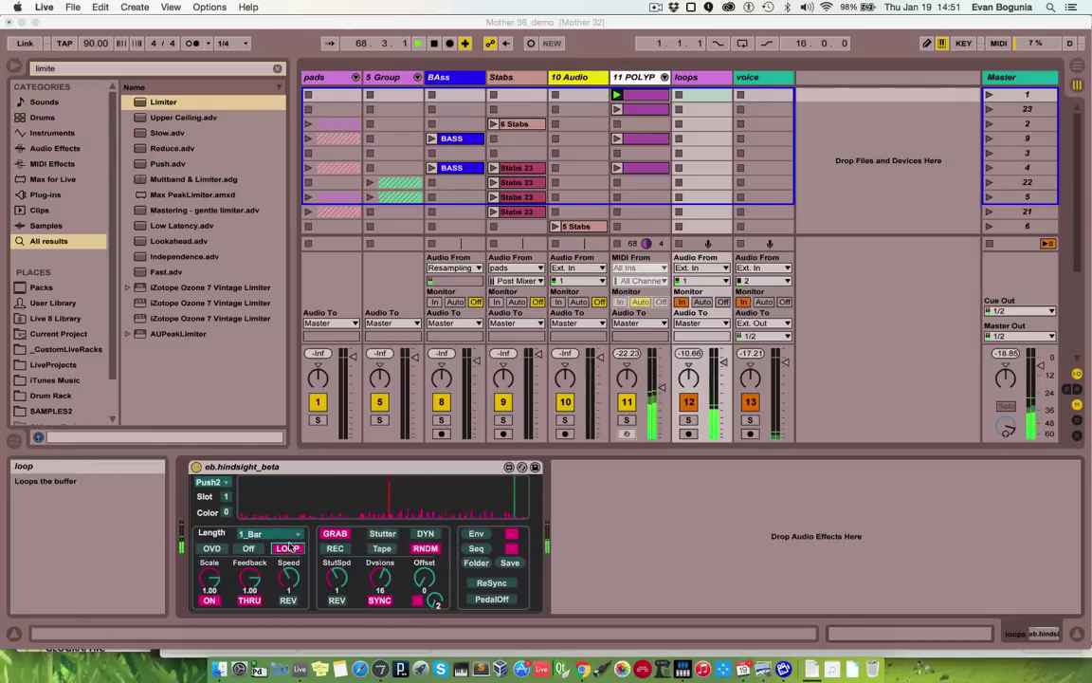
click(290, 548)
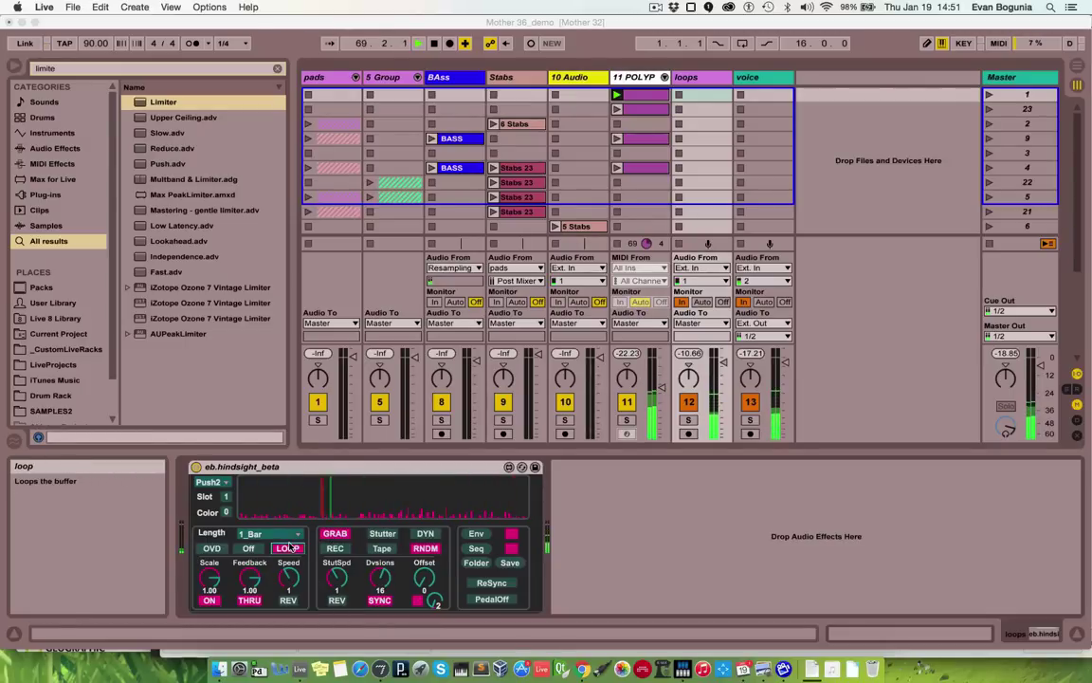
click(340, 533)
click(289, 549)
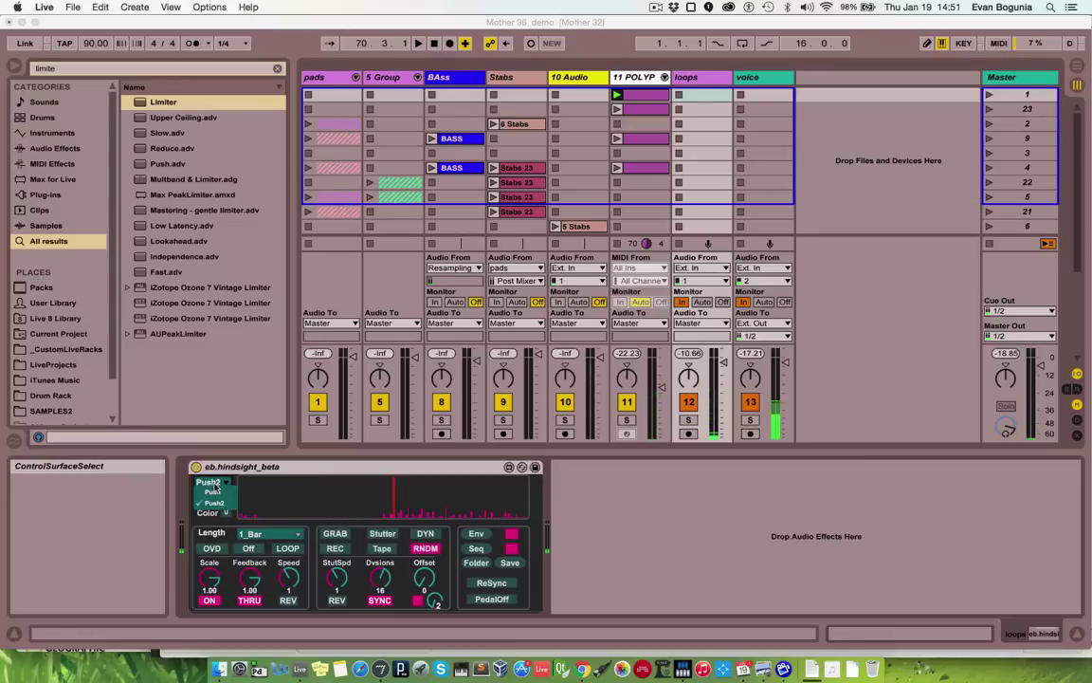
Reselect Push2 as the control surface and disable AutoValue regrabbing beside the Offset knob.
click(209, 484)
click(205, 525)
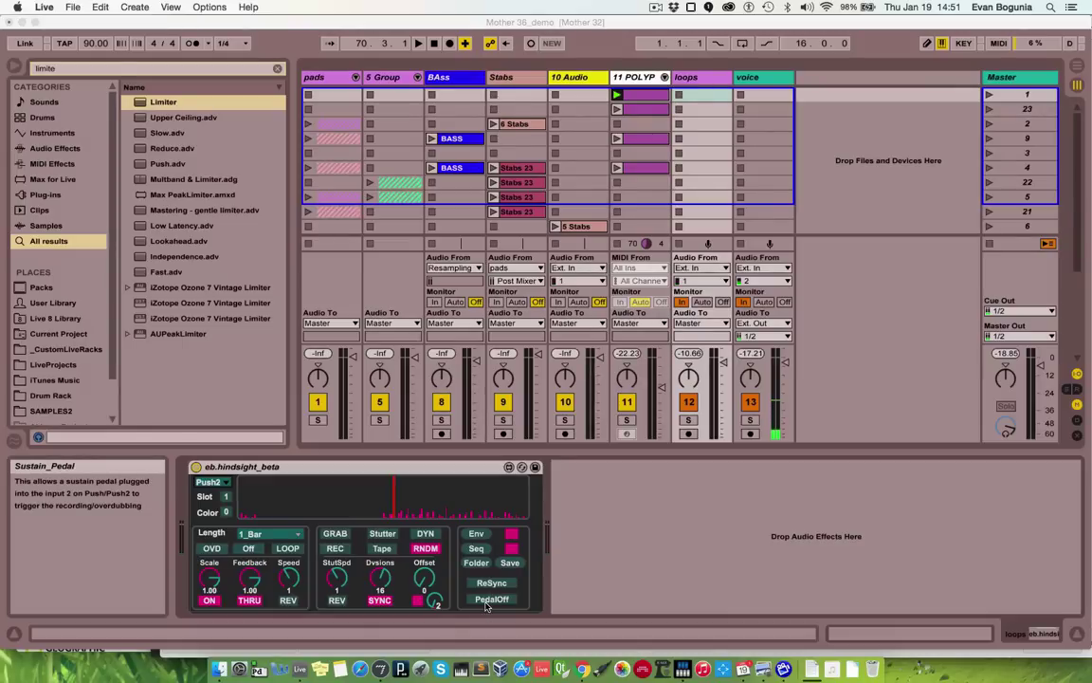
click(417, 600)
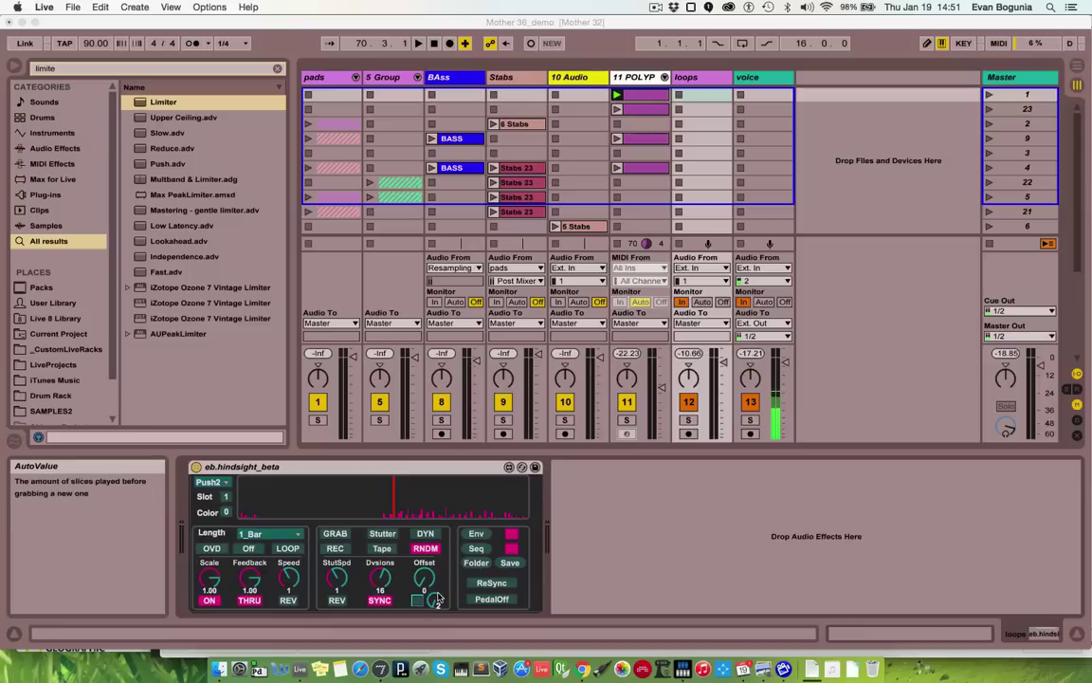